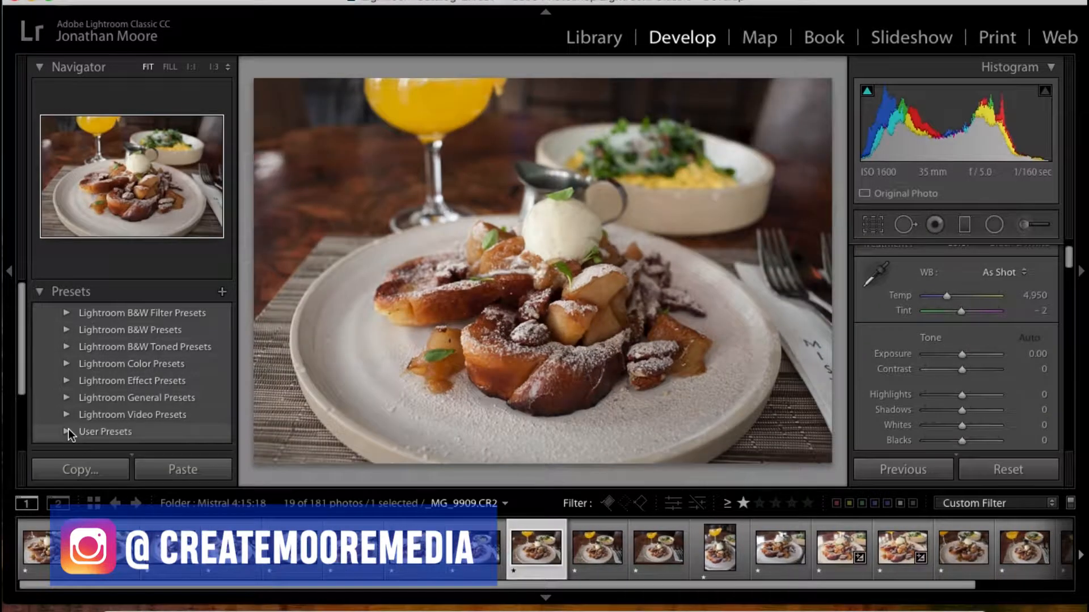
# Compare several unedited dessert photos with the edited _MG_9919.CR2 and its neighbour, finishing on the unedited _MG_9918.CR2
pyautogui.press('Left')
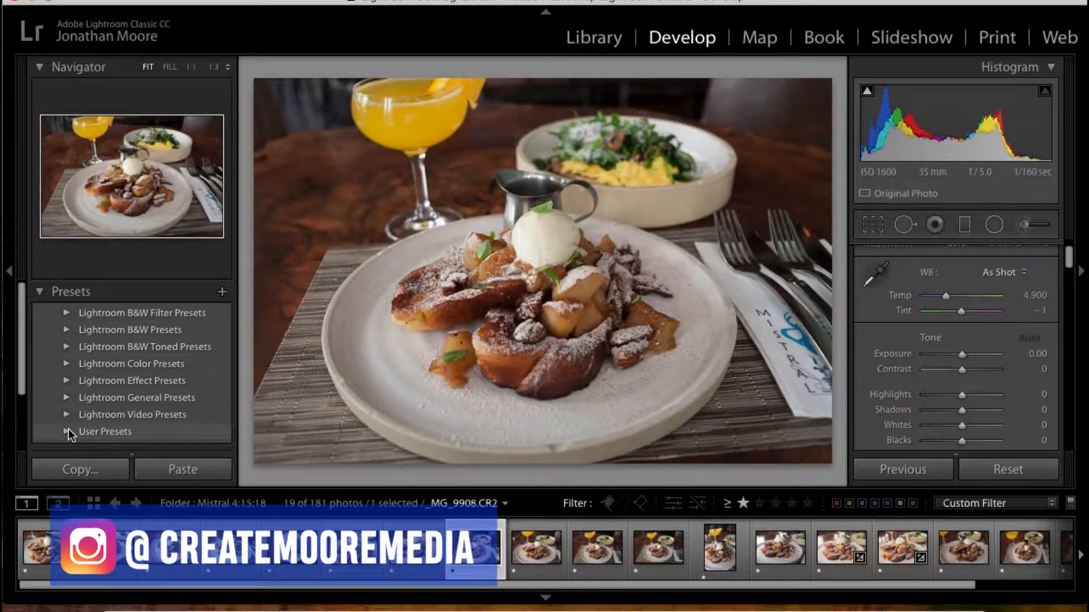
pyautogui.press('Left')
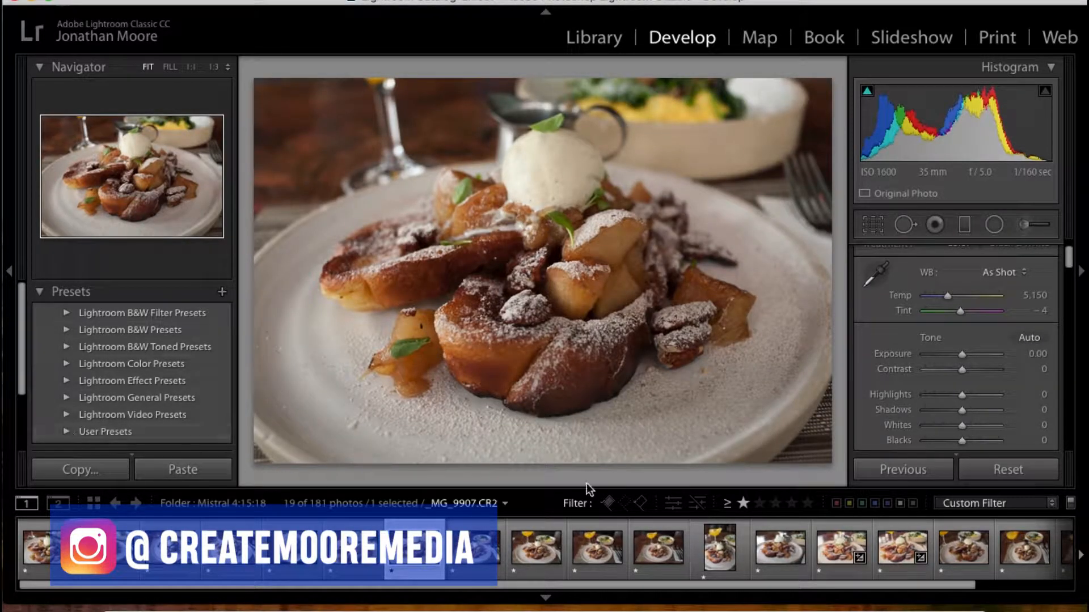
pyautogui.click(822, 557)
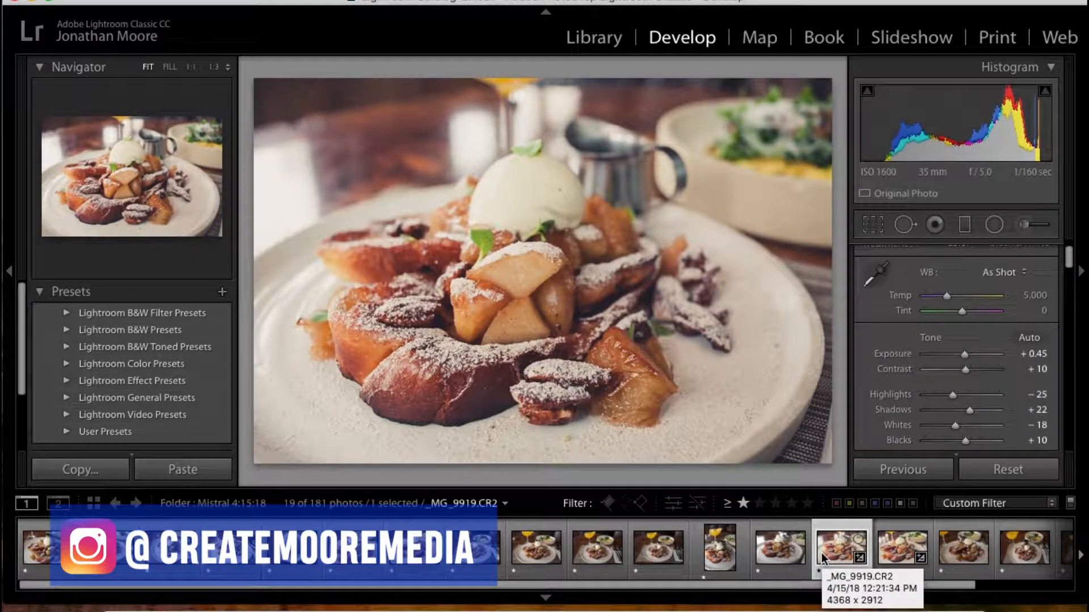
pyautogui.press('Right')
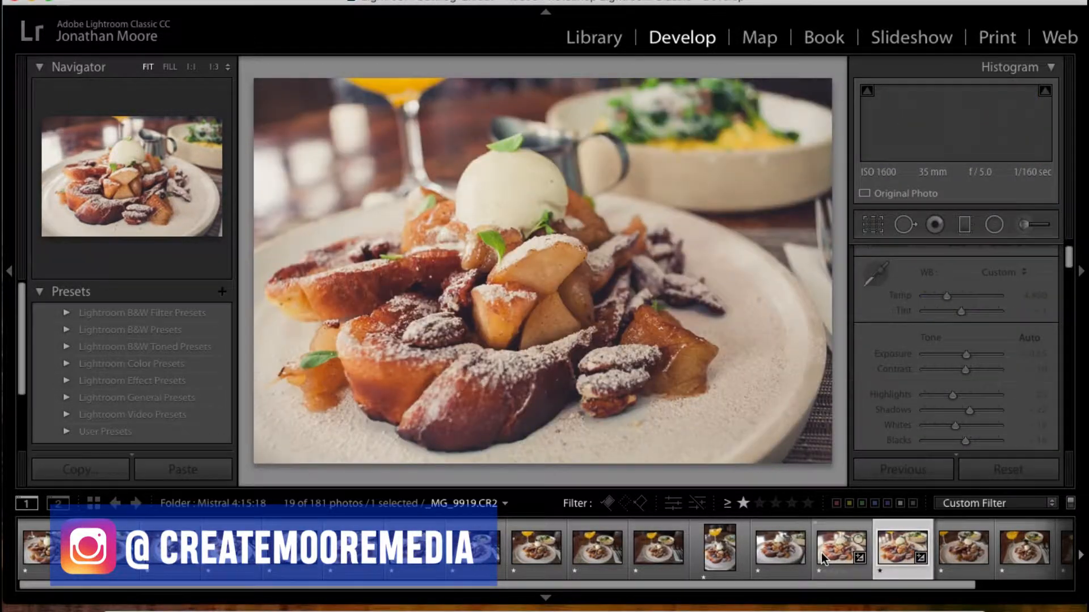
pyautogui.press('Left')
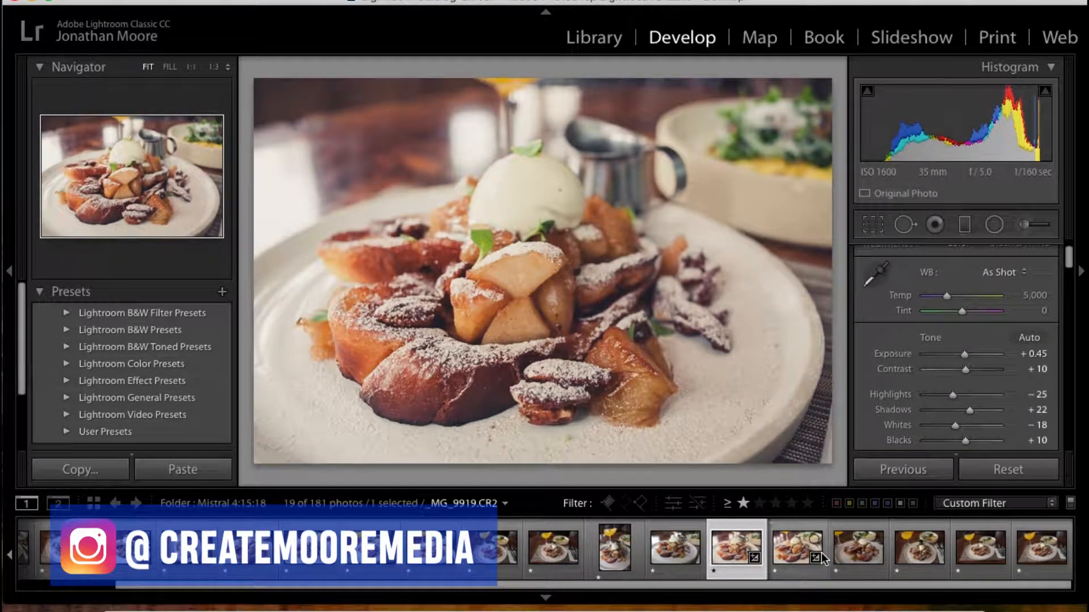
pyautogui.press('Left')
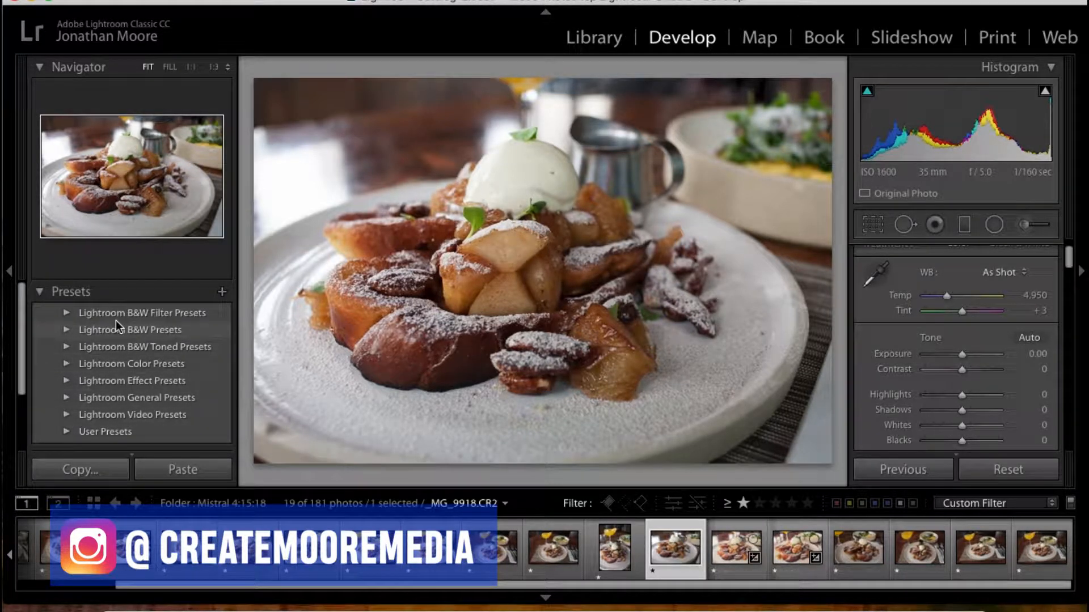
# Look through the list of user presets and collapse that group again
pyautogui.click(45, 294)
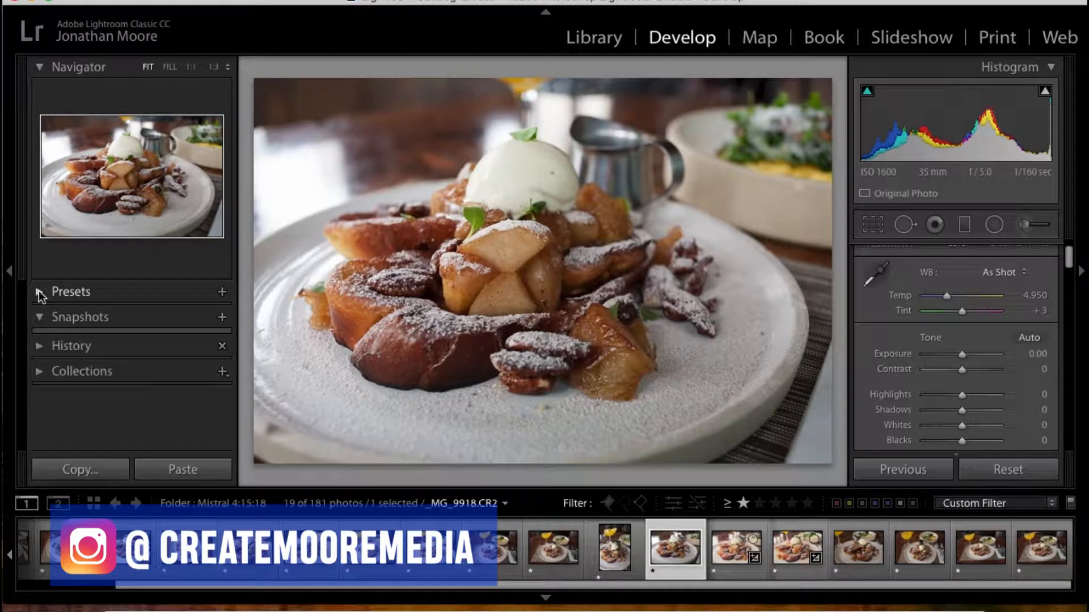
pyautogui.click(38, 292)
pyautogui.scroll(-2, 125, 381)
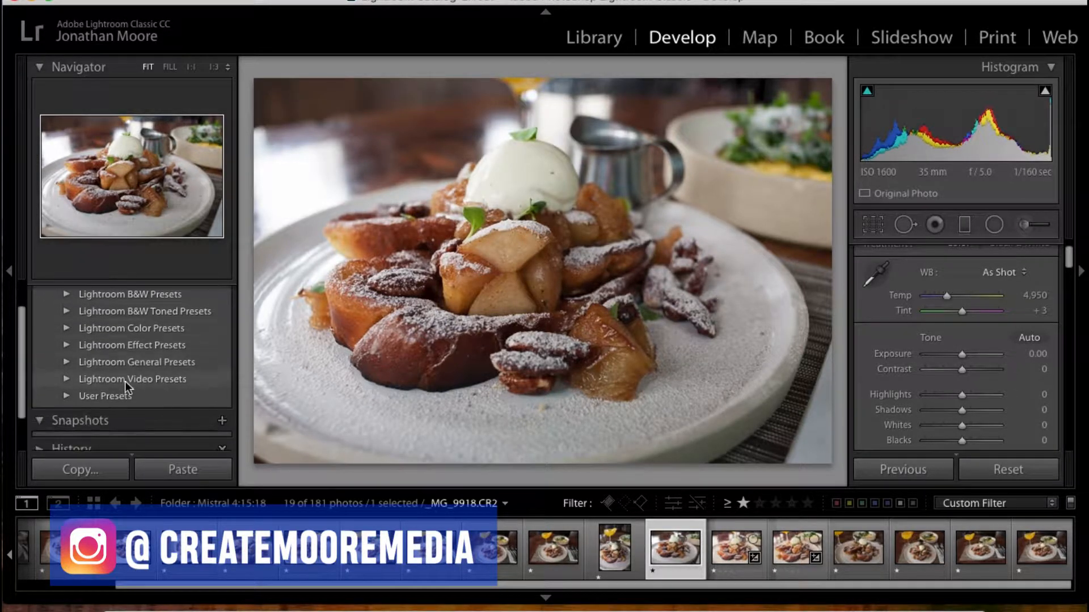
pyautogui.click(66, 396)
pyautogui.scroll(-2, 142, 402)
pyautogui.scroll(-2, 141, 396)
pyautogui.scroll(-5, 147, 378)
pyautogui.scroll(5, 154, 346)
pyautogui.scroll(3, 152, 345)
pyautogui.click(65, 368)
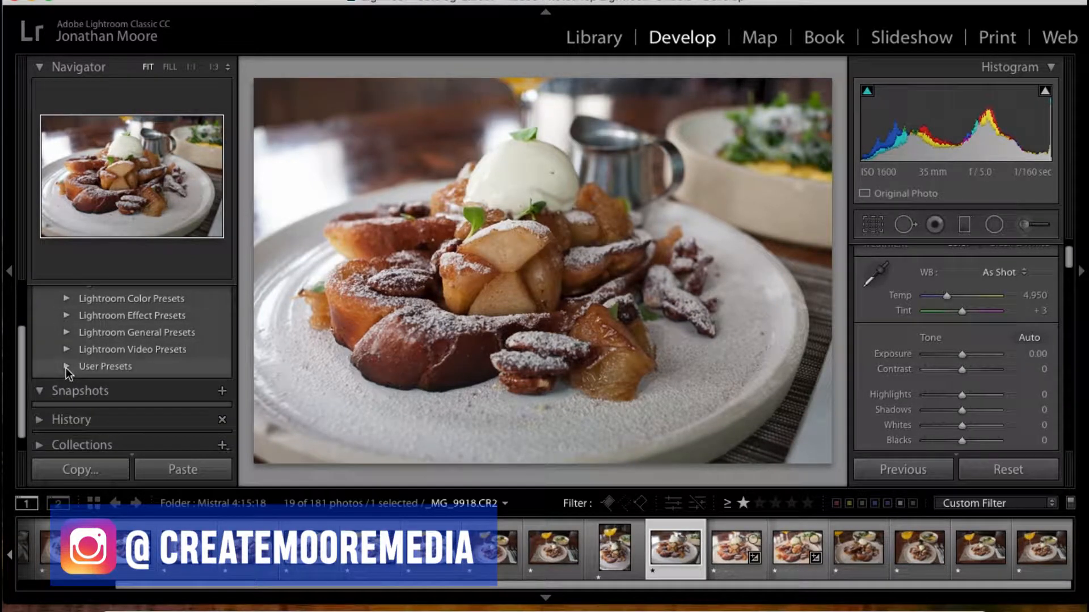
# Warm the white balance temperature to 5,200 and raise the exposure to +0.60
pyautogui.click(945, 296)
pyautogui.moveTo(944, 295); pyautogui.dragTo(947, 297)
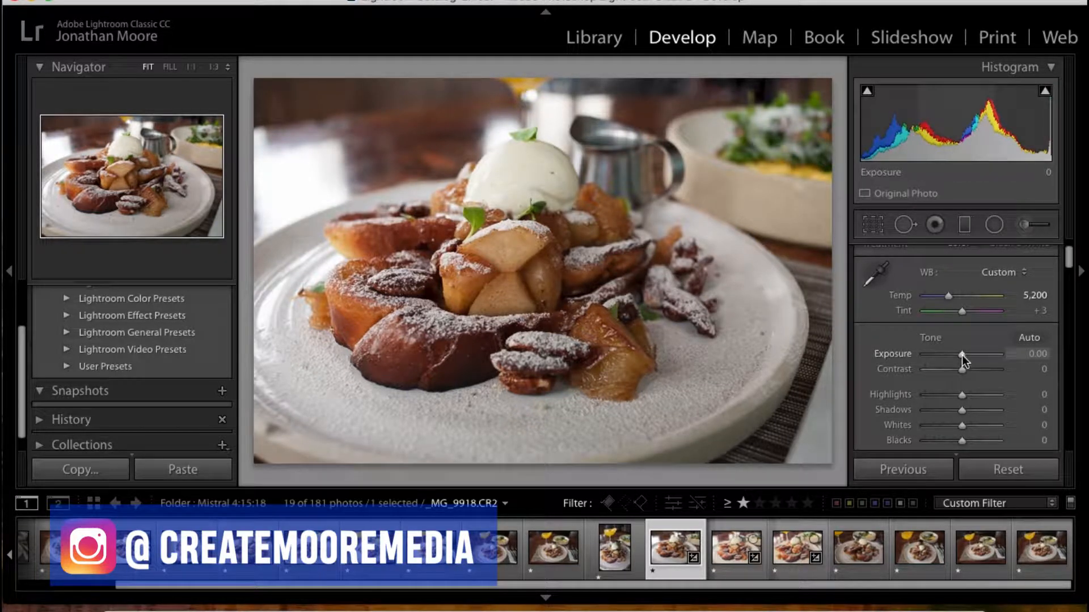
pyautogui.moveTo(961, 355); pyautogui.dragTo(963, 356)
pyautogui.press('Up')
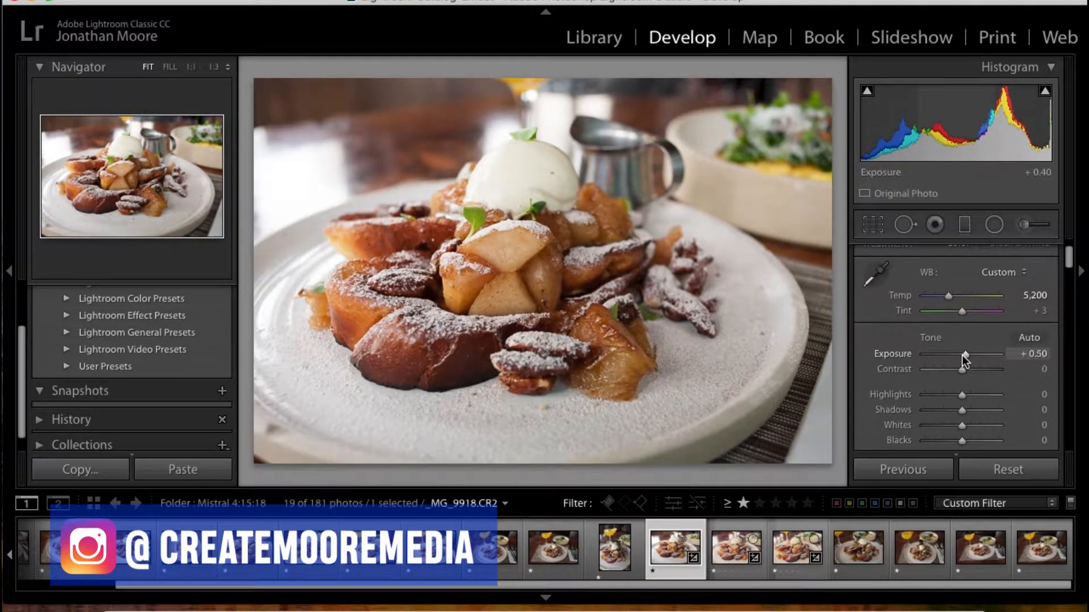
pyautogui.press('Up')
pyautogui.press('Down')
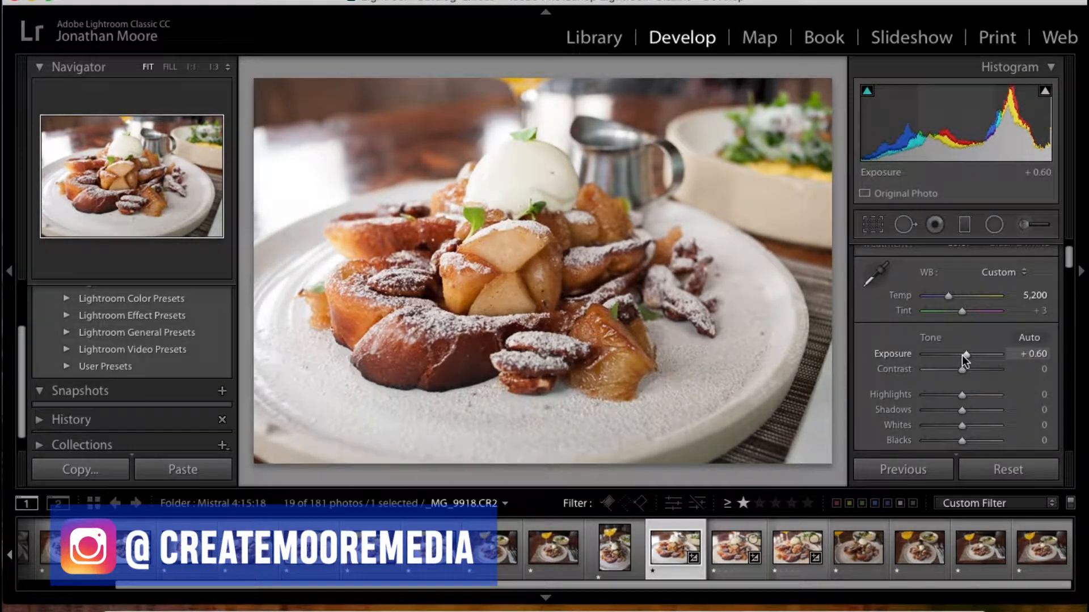
# Lower the photo's highlights to −28 and its shadows to −1
pyautogui.moveTo(961, 398); pyautogui.dragTo(949, 393)
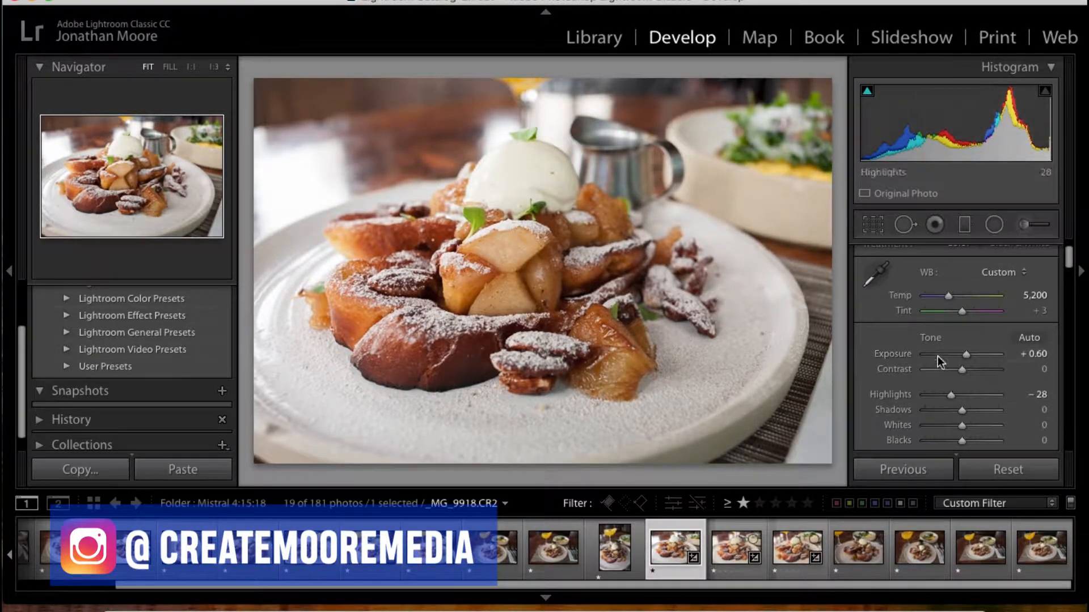
pyautogui.scroll(-2, 954, 399)
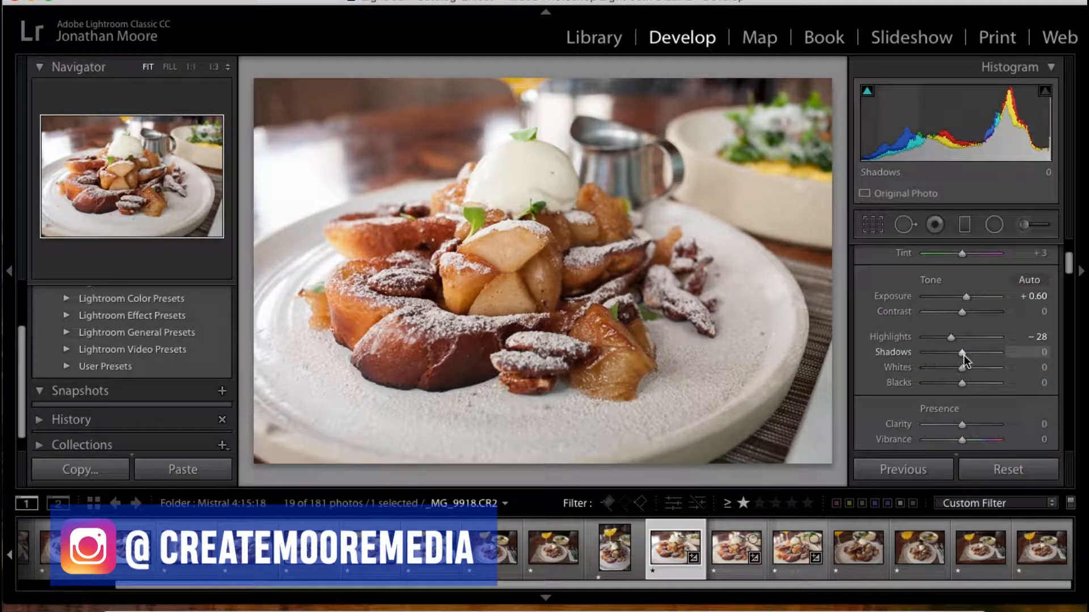
pyautogui.moveTo(962, 359); pyautogui.dragTo(962, 360)
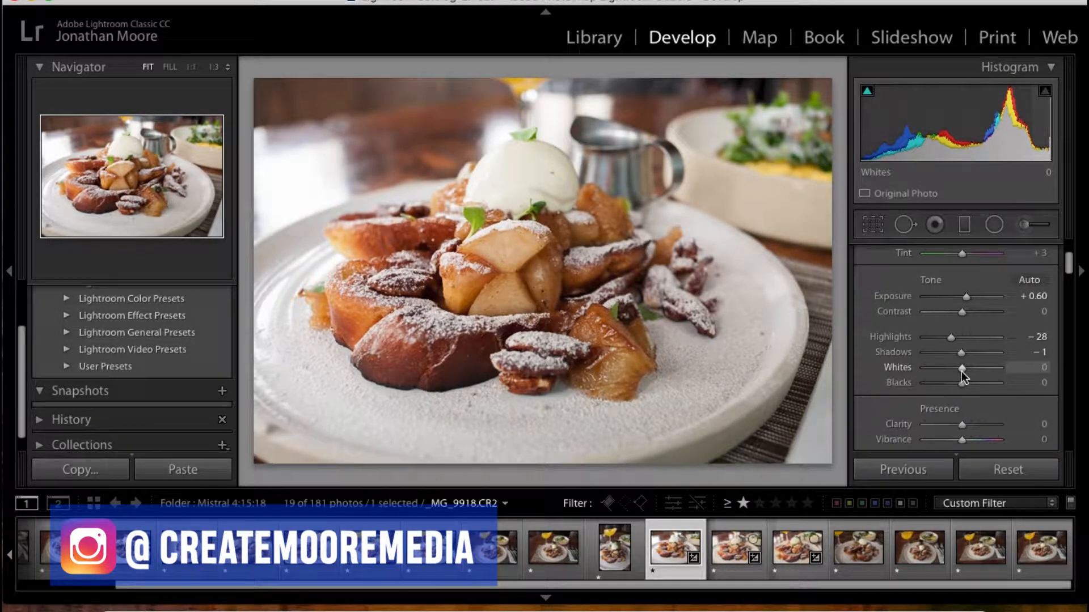
# Try the whites at −40, settle them at +5, and lower the blacks to −12
pyautogui.moveTo(958, 370); pyautogui.dragTo(946, 366)
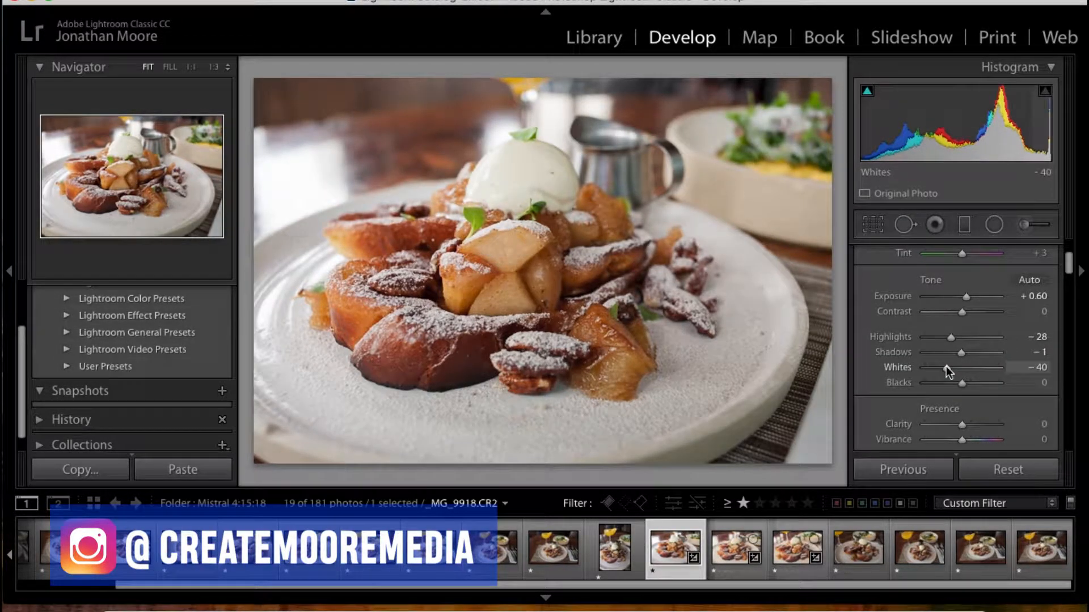
pyautogui.click(1008, 369)
pyautogui.moveTo(988, 371); pyautogui.dragTo(966, 365)
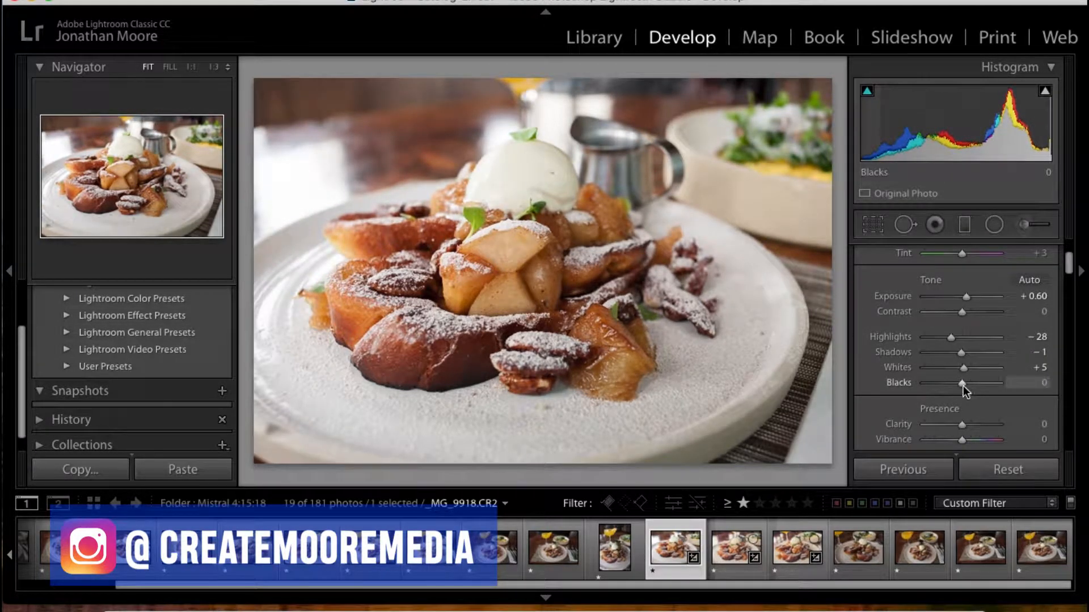
pyautogui.moveTo(958, 385); pyautogui.dragTo(958, 385)
# Set the photo's highlights to −14
pyautogui.scroll(-1, 955, 383)
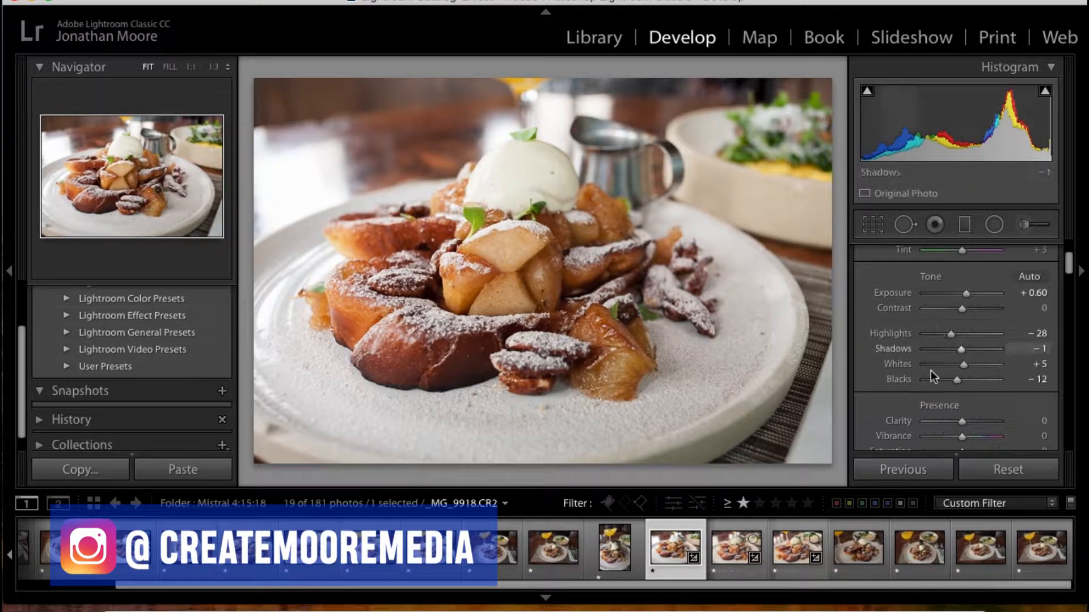
pyautogui.scroll(-1, 873, 351)
pyautogui.scroll(-2, 873, 352)
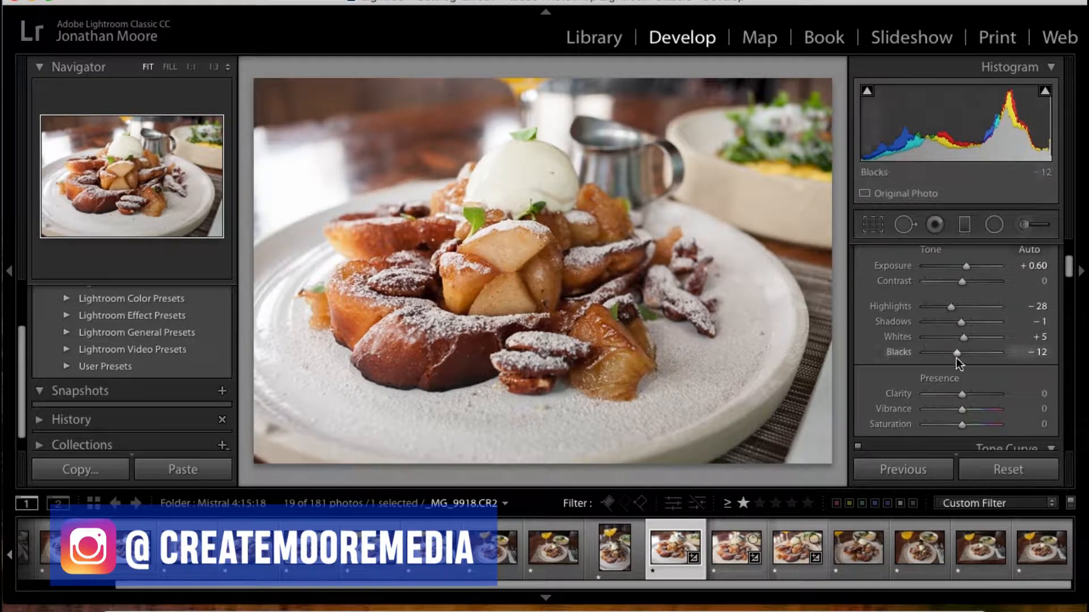
pyautogui.scroll(-3, 893, 373)
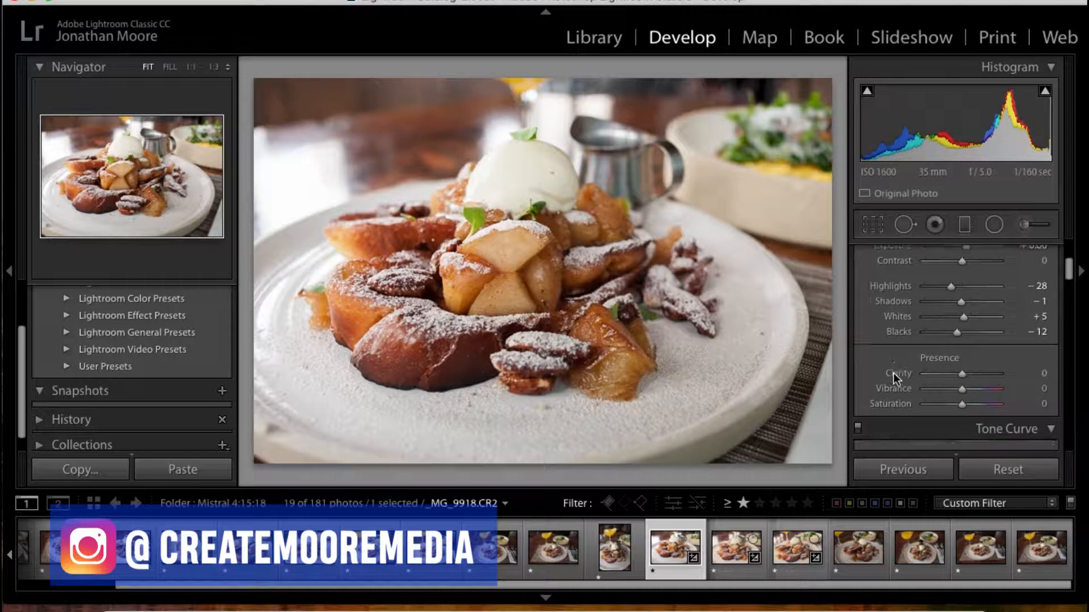
pyautogui.scroll(-3, 893, 373)
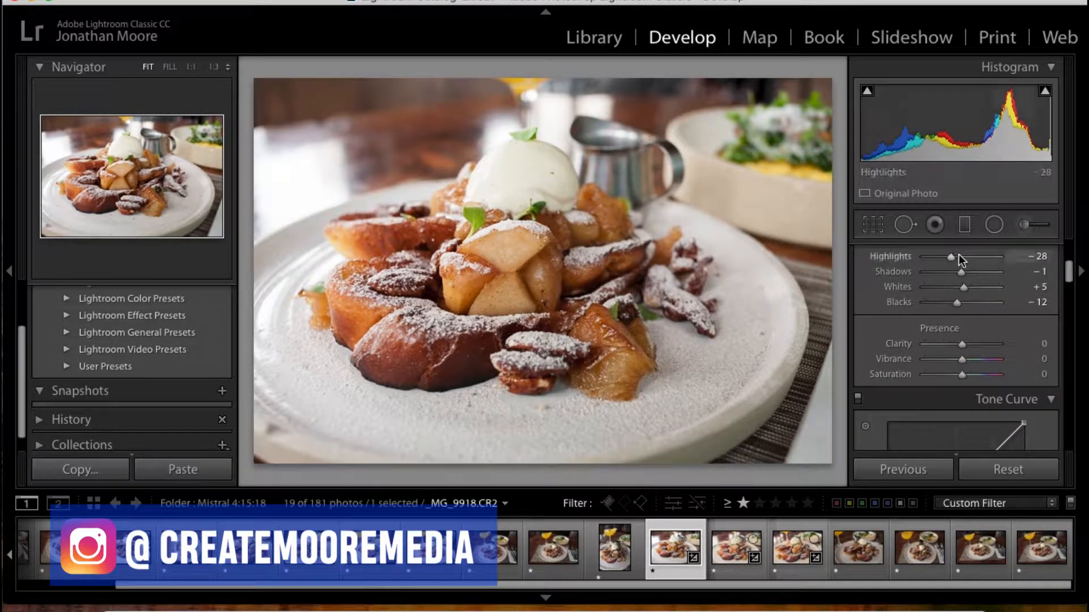
pyautogui.moveTo(950, 257); pyautogui.dragTo(956, 256)
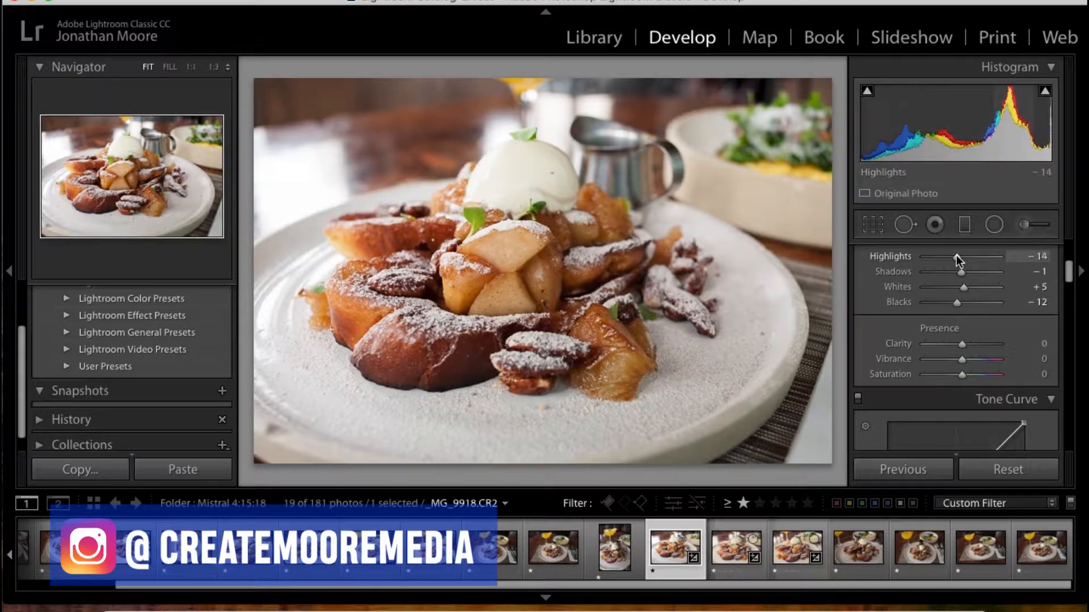
# Fade the tone curve's extremes by raising its black endpoint and lowering its white endpoint slightly
pyautogui.scroll(-5, 926, 338)
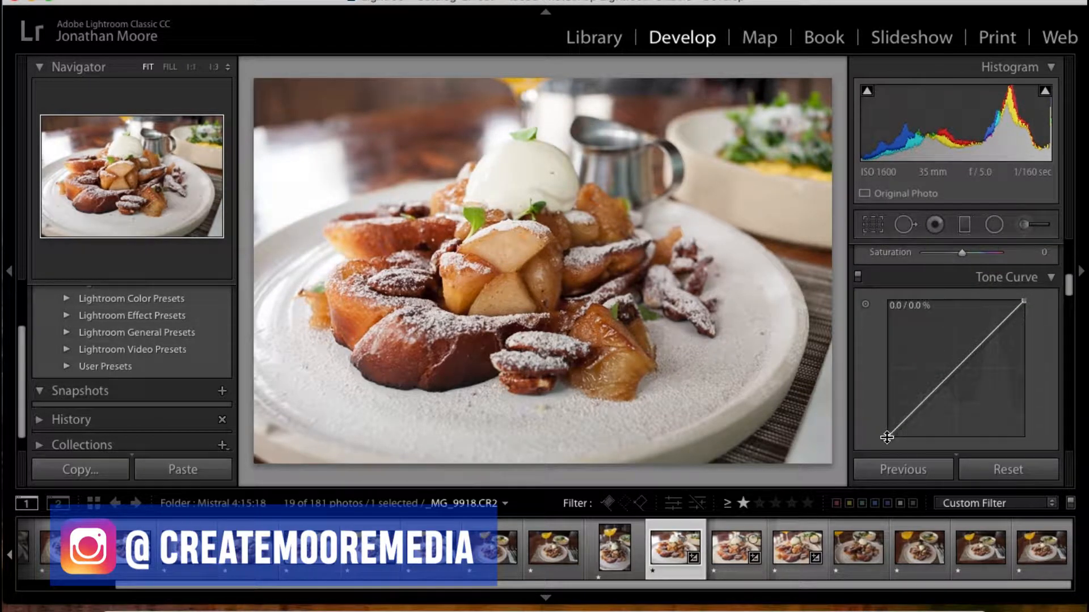
pyautogui.moveTo(887, 437); pyautogui.dragTo(885, 426)
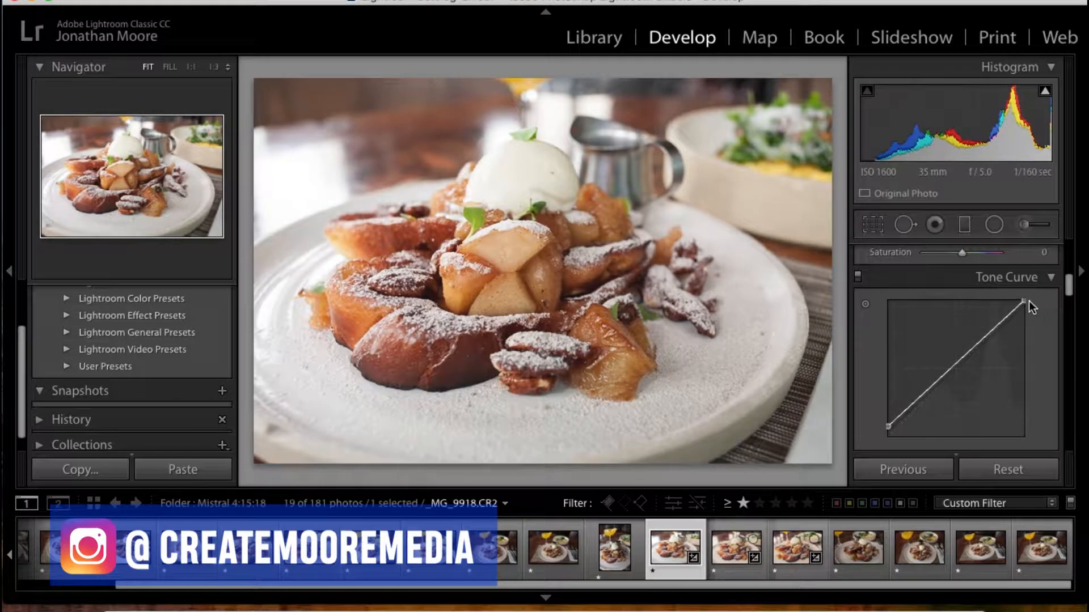
pyautogui.moveTo(1023, 300); pyautogui.dragTo(1025, 305)
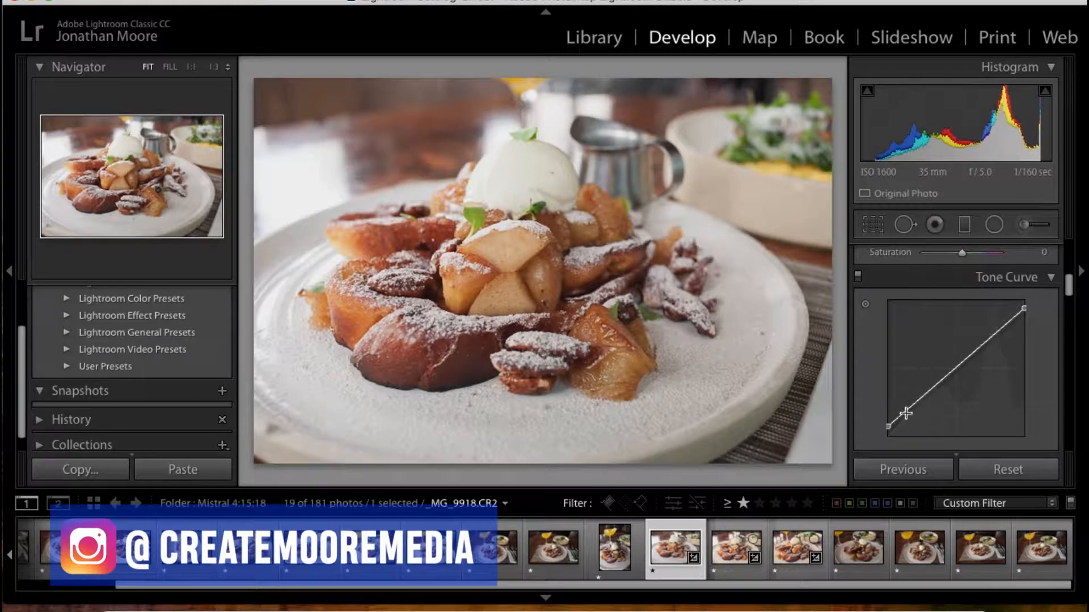
# Shape the tone curve into an S with a lowered point in the deep shadows and a raised point in the midtones
pyautogui.moveTo(897, 421); pyautogui.dragTo(893, 429)
pyautogui.moveTo(960, 382); pyautogui.dragTo(963, 358)
pyautogui.moveTo(1024, 308); pyautogui.dragTo(1021, 315)
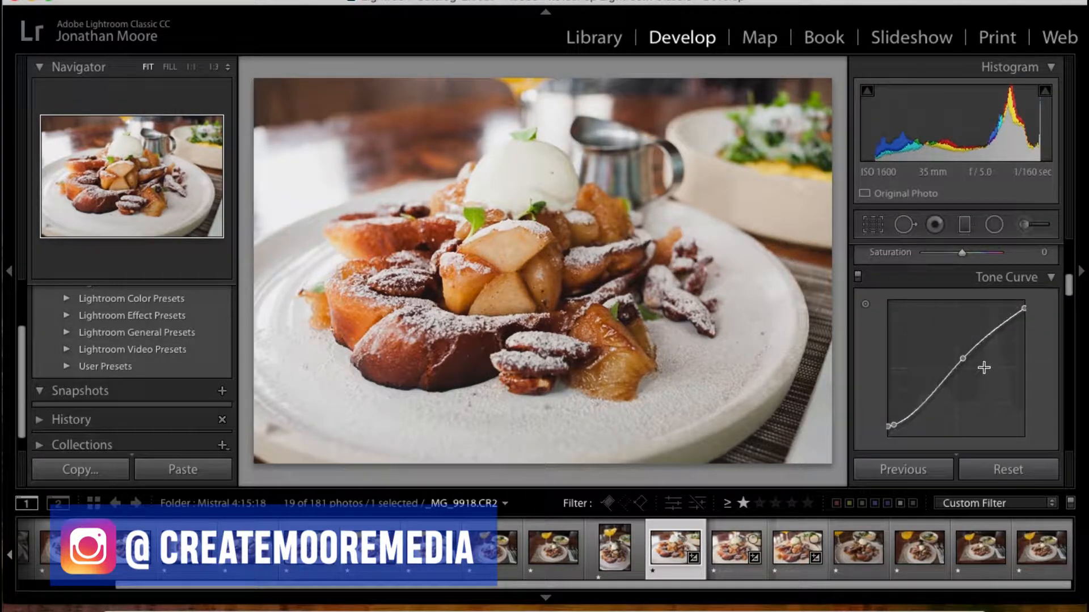
# Lower the photo's highlights to −40
pyautogui.scroll(5, 978, 366)
pyautogui.scroll(-1, 978, 367)
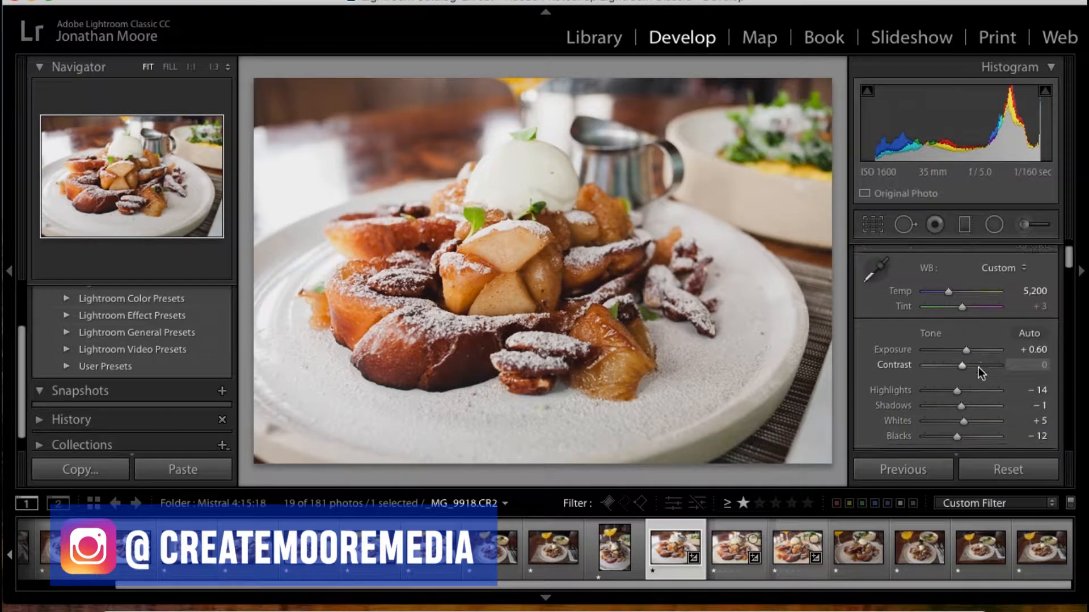
pyautogui.moveTo(957, 391); pyautogui.dragTo(948, 389)
pyautogui.scroll(-5, 948, 388)
pyautogui.scroll(2, 952, 386)
pyautogui.scroll(4, 953, 385)
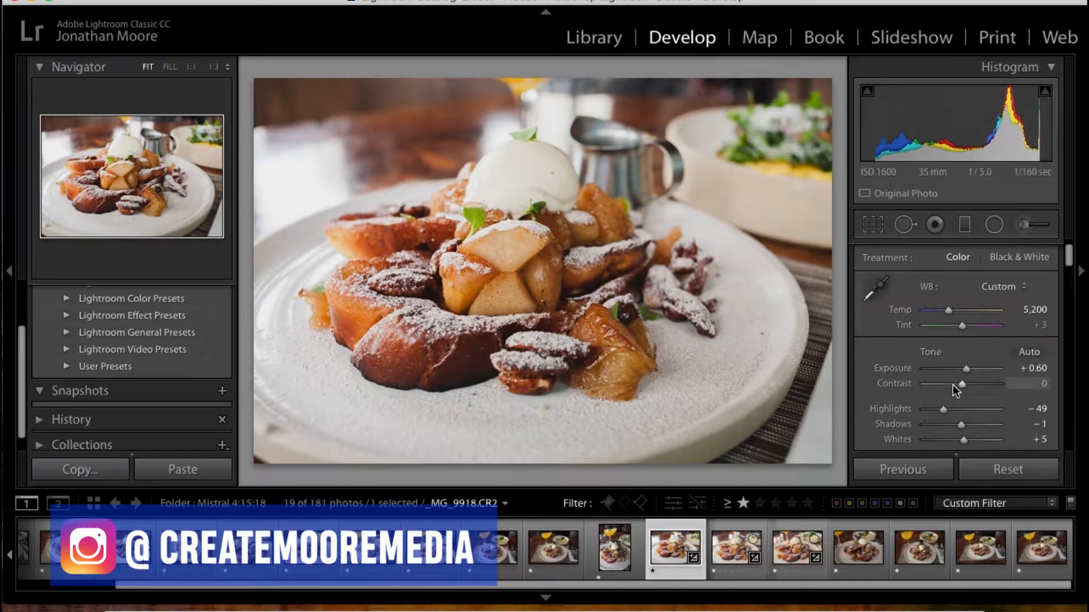
pyautogui.scroll(-2, 952, 404)
# Move the tone curve's midtone point slightly down and toward the shadows to soften the brightening
pyautogui.scroll(-5, 955, 406)
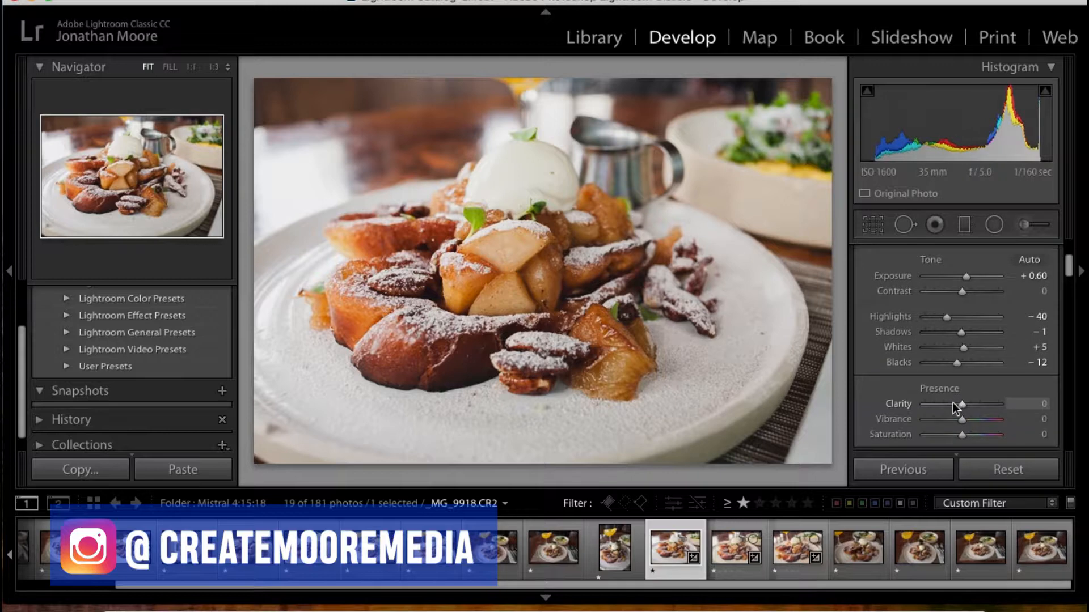
pyautogui.scroll(-2, 952, 404)
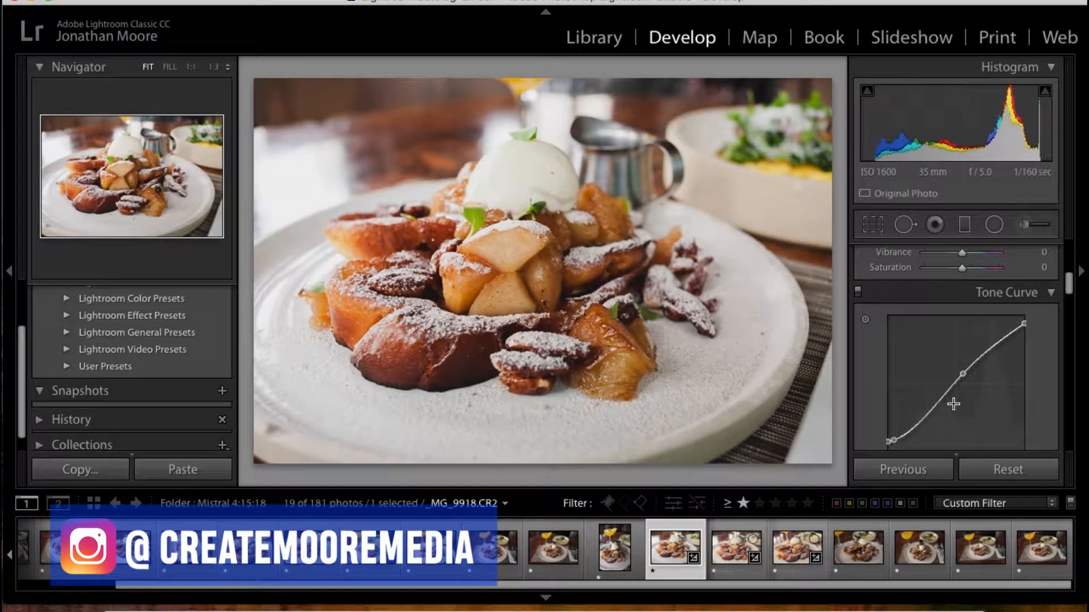
pyautogui.moveTo(964, 376); pyautogui.dragTo(959, 381)
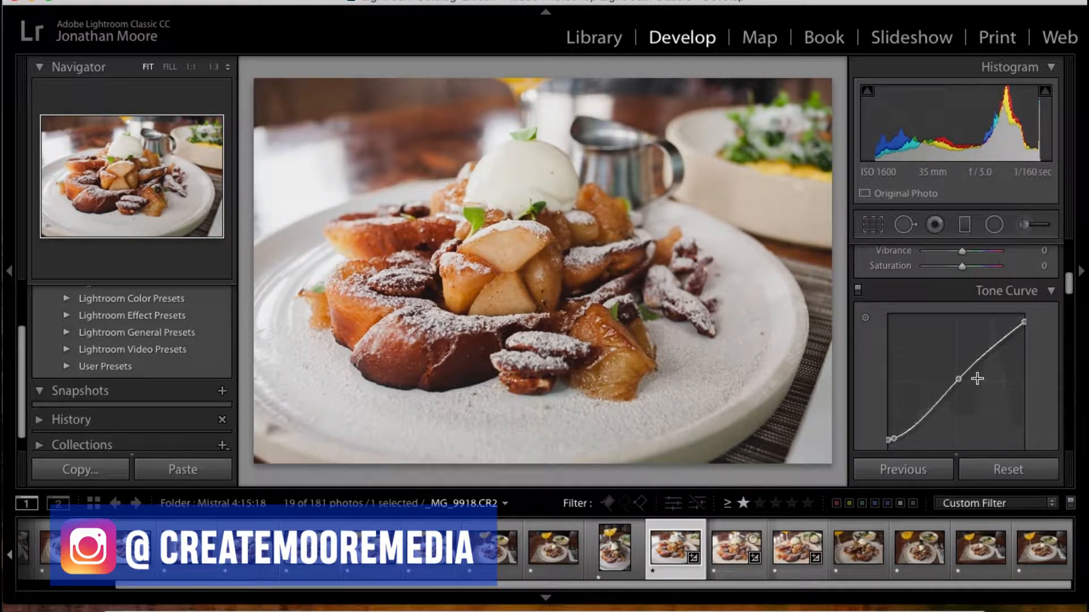
# Split-tone the photo's highlights with hue 54 and saturation 21
pyautogui.scroll(-8, 975, 378)
pyautogui.scroll(-3, 977, 380)
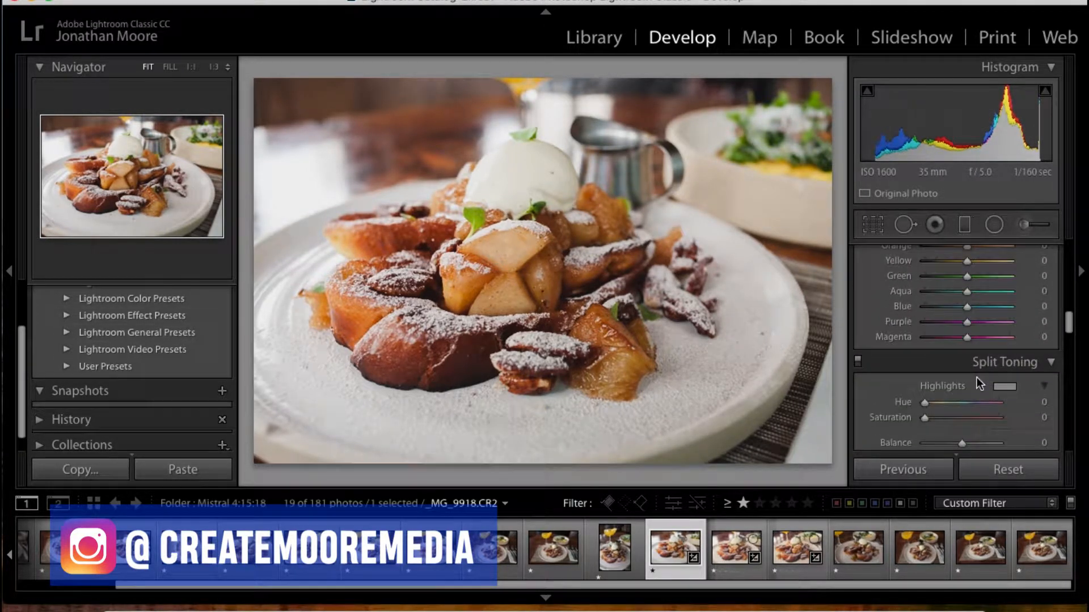
pyautogui.scroll(2, 977, 379)
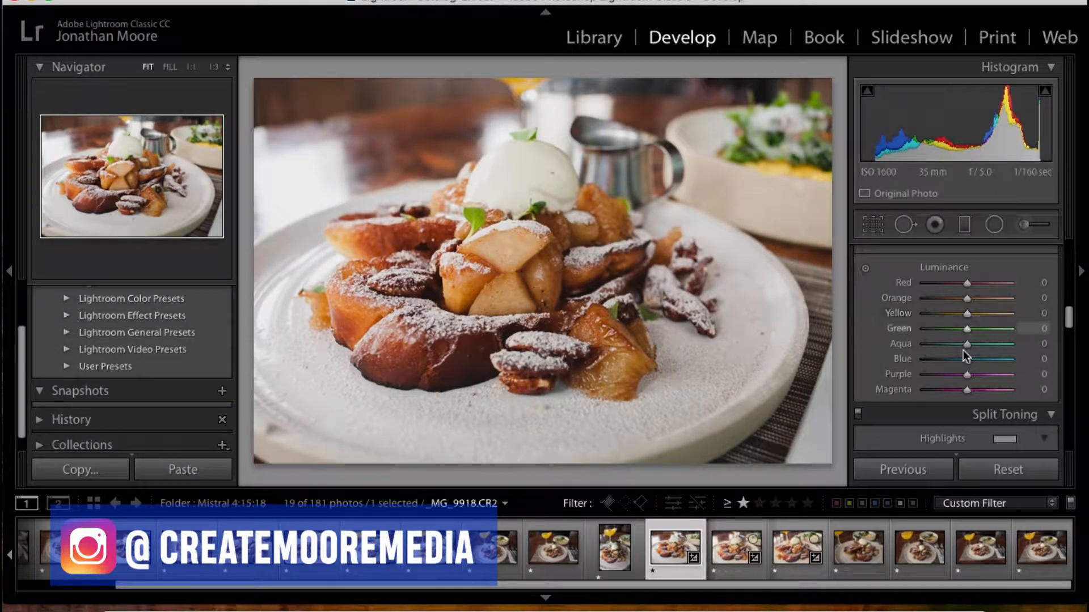
pyautogui.scroll(-2, 956, 292)
pyautogui.scroll(-2, 955, 291)
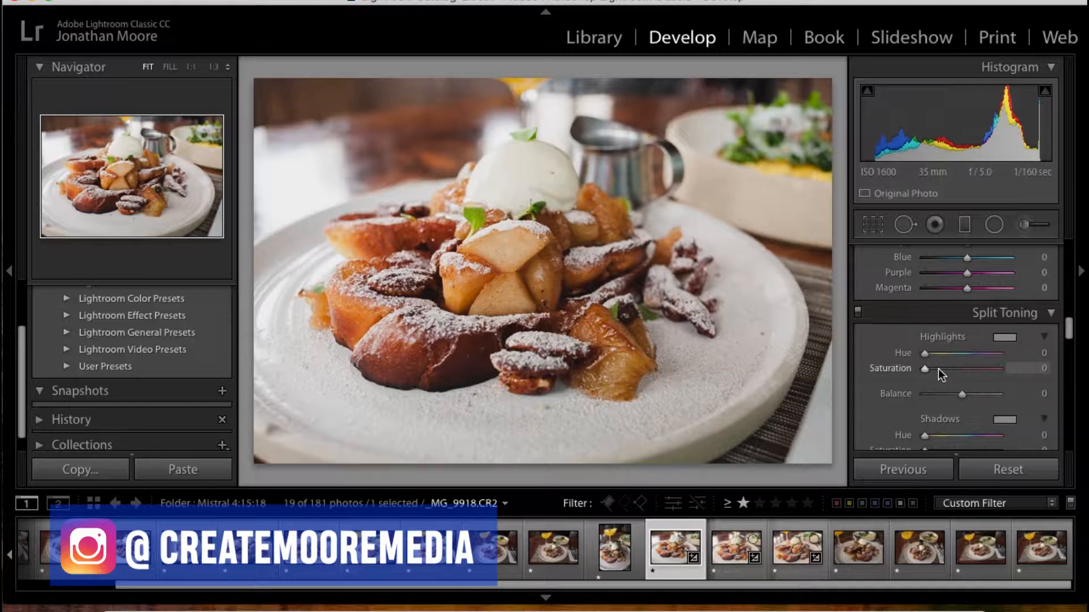
pyautogui.scroll(-1, 947, 369)
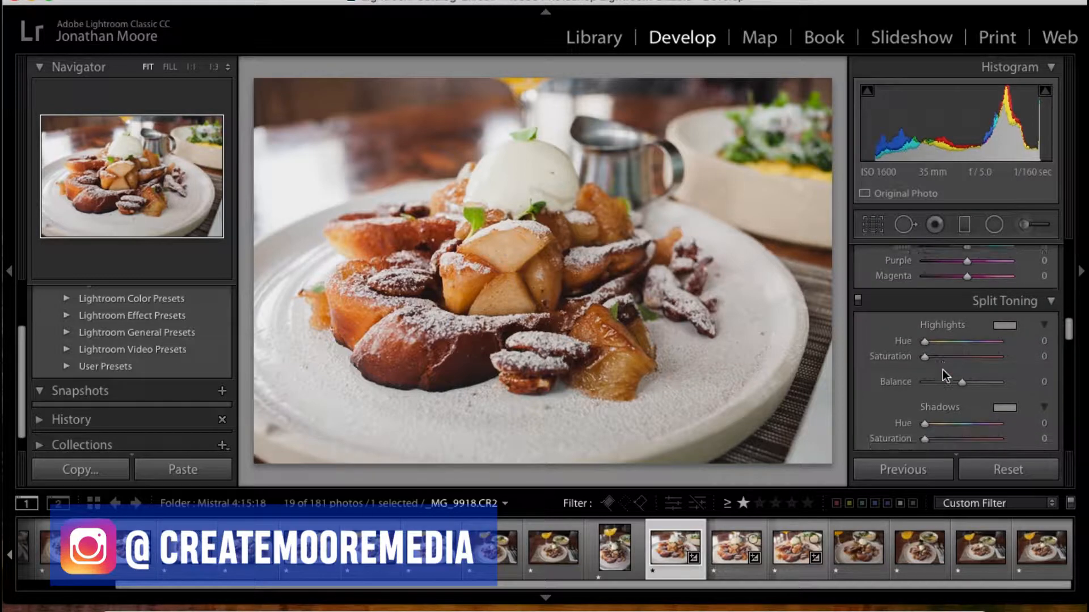
pyautogui.click(940, 357)
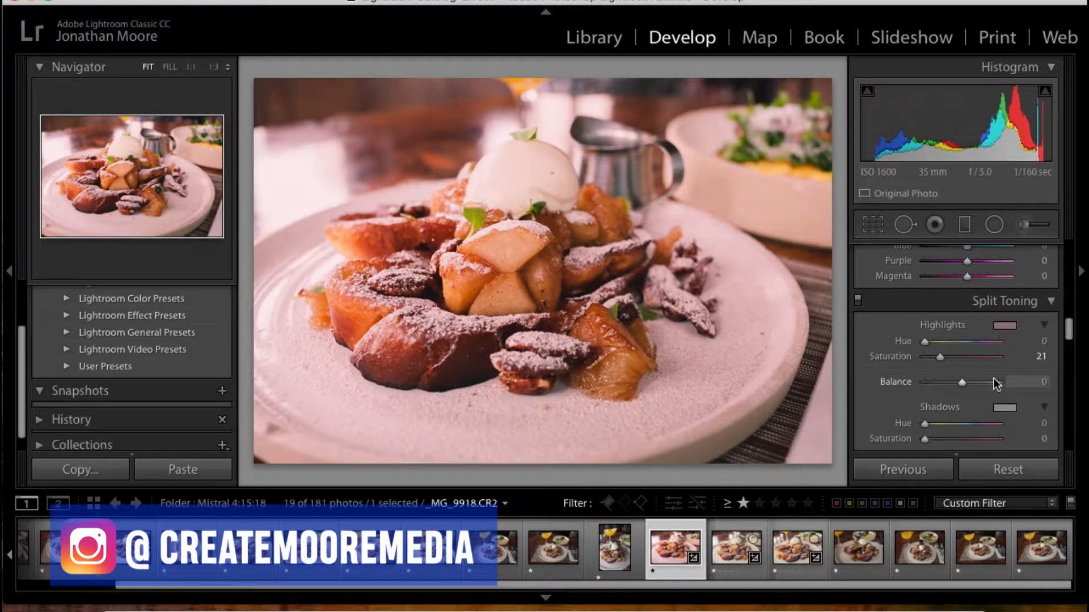
pyautogui.moveTo(922, 342); pyautogui.dragTo(934, 341)
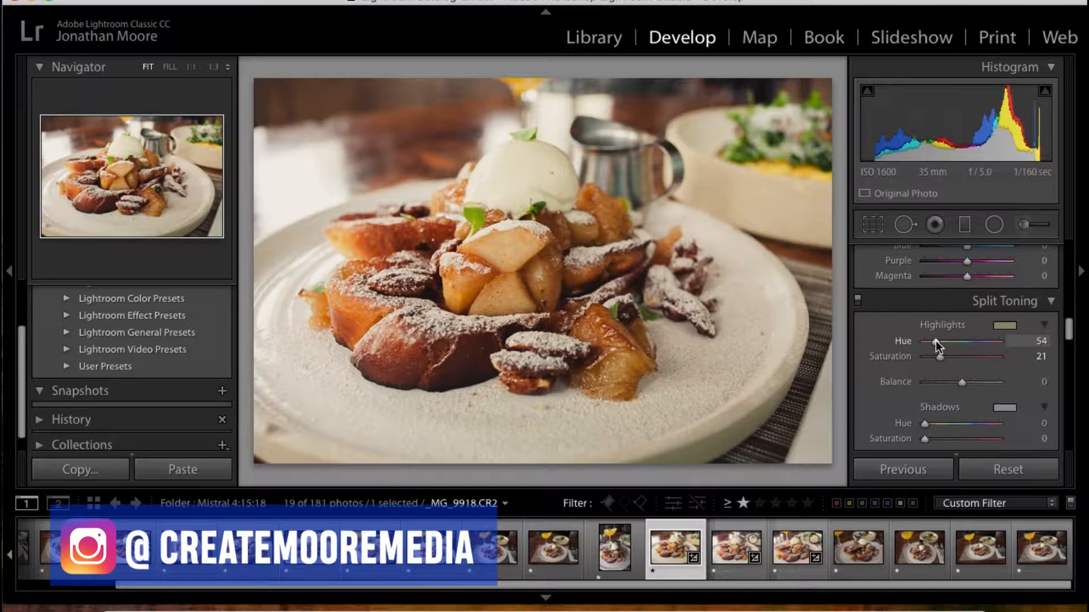
# Split-tone the photo's shadows with hue 214 and saturation 22
pyautogui.scroll(-1, 941, 350)
pyautogui.click(938, 432)
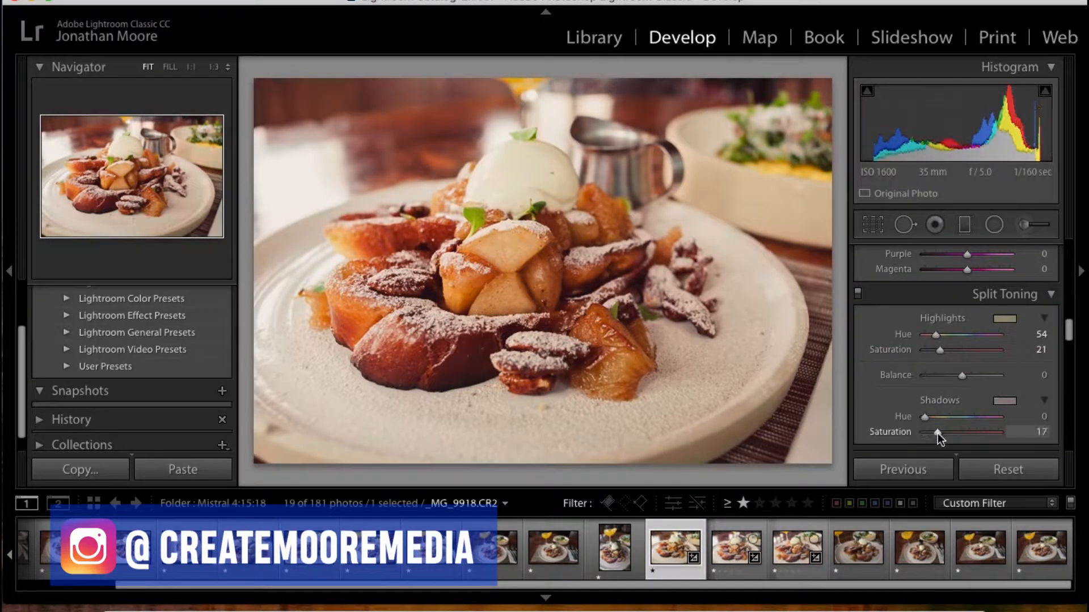
pyautogui.moveTo(937, 433); pyautogui.dragTo(968, 418)
pyautogui.click(968, 417)
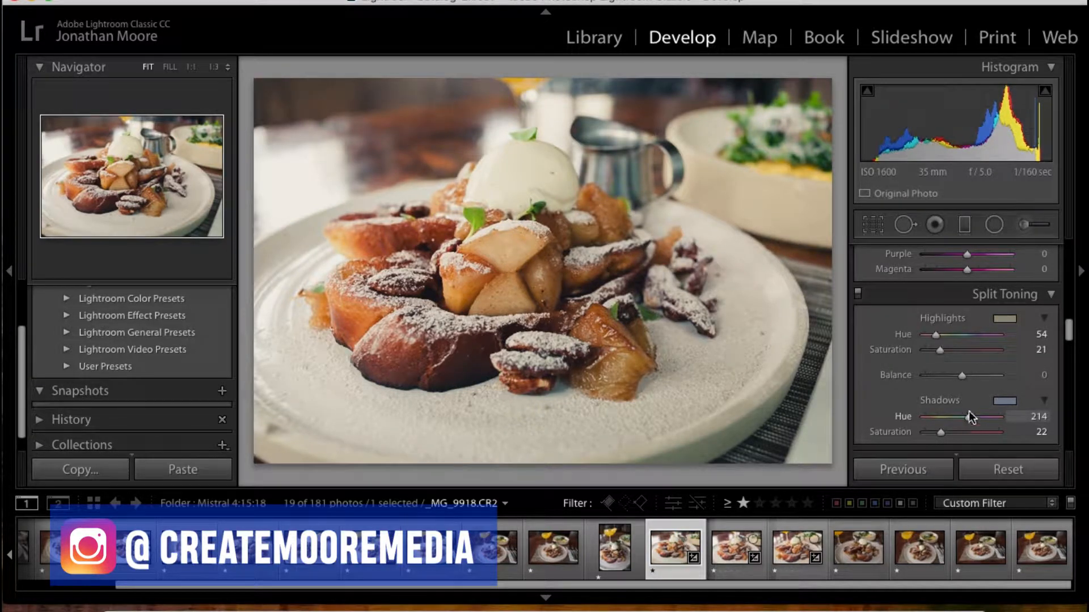
# Warm the white balance temperature to 5,450 and compare the photo before and after editing side by side
pyautogui.scroll(-1, 953, 373)
pyautogui.scroll(-10, 953, 373)
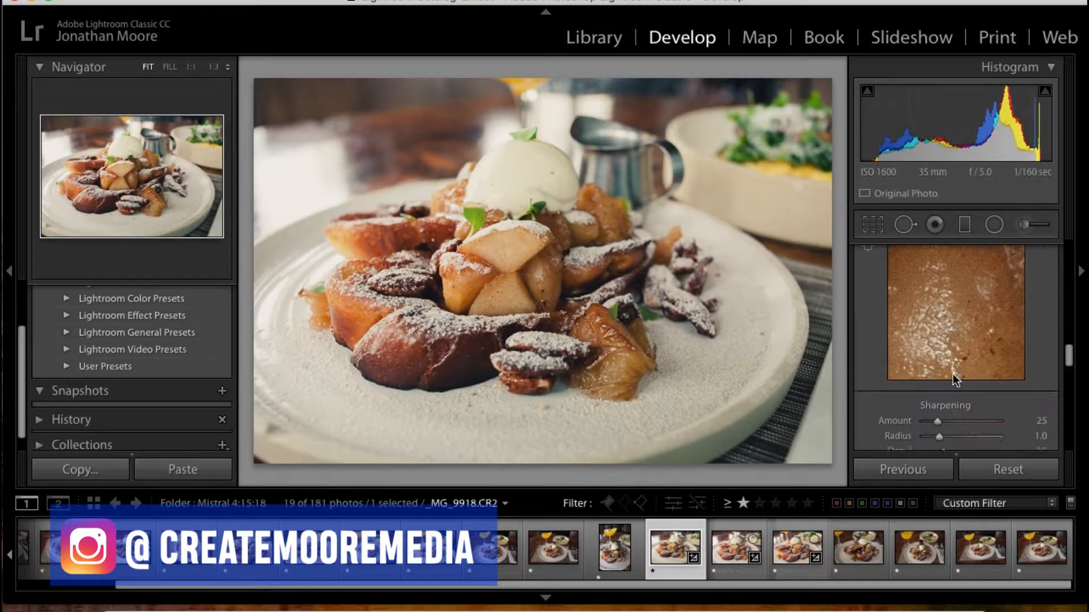
pyautogui.scroll(-3, 952, 374)
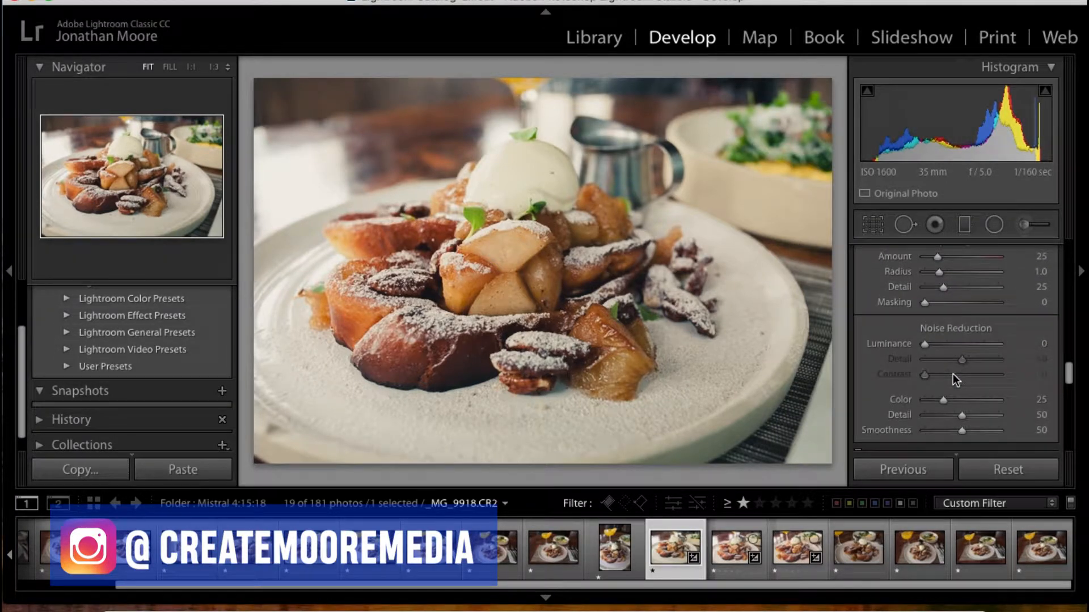
pyautogui.scroll(-4, 954, 379)
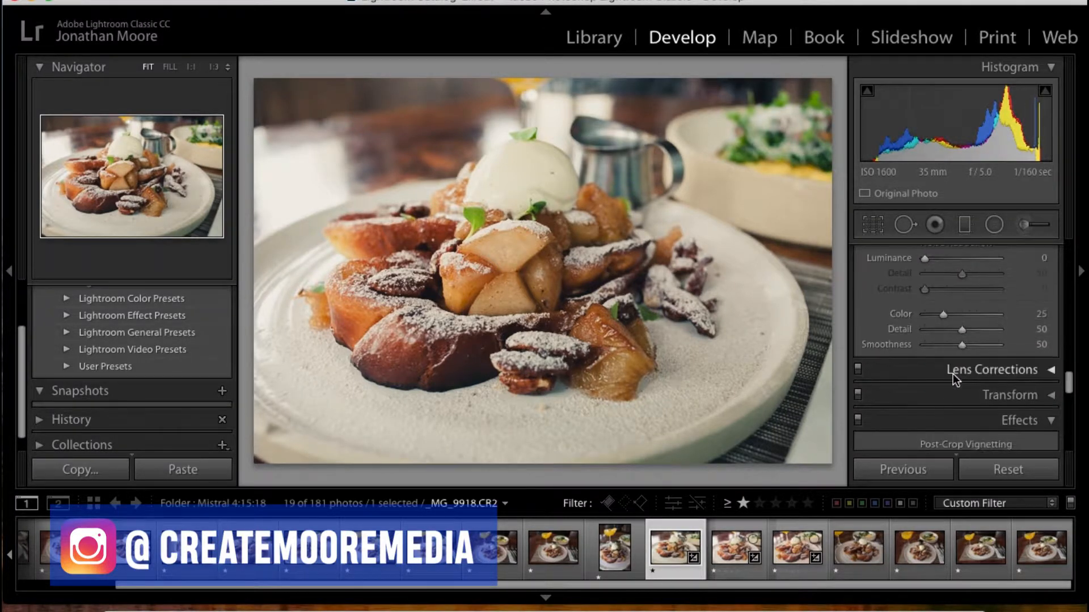
pyautogui.scroll(-4, 954, 379)
pyautogui.scroll(20, 952, 373)
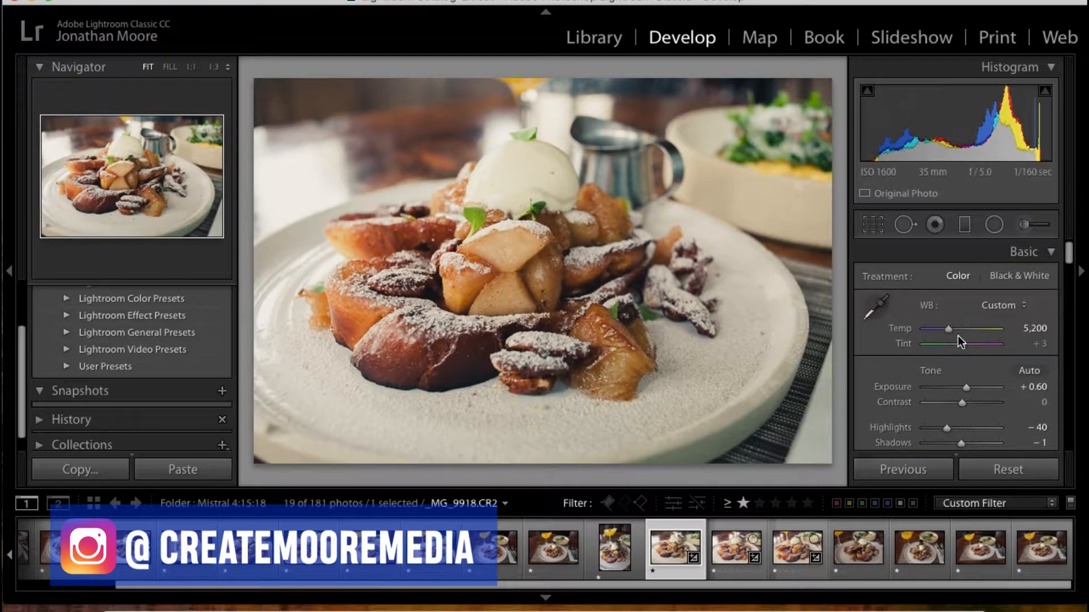
pyautogui.press('Up')
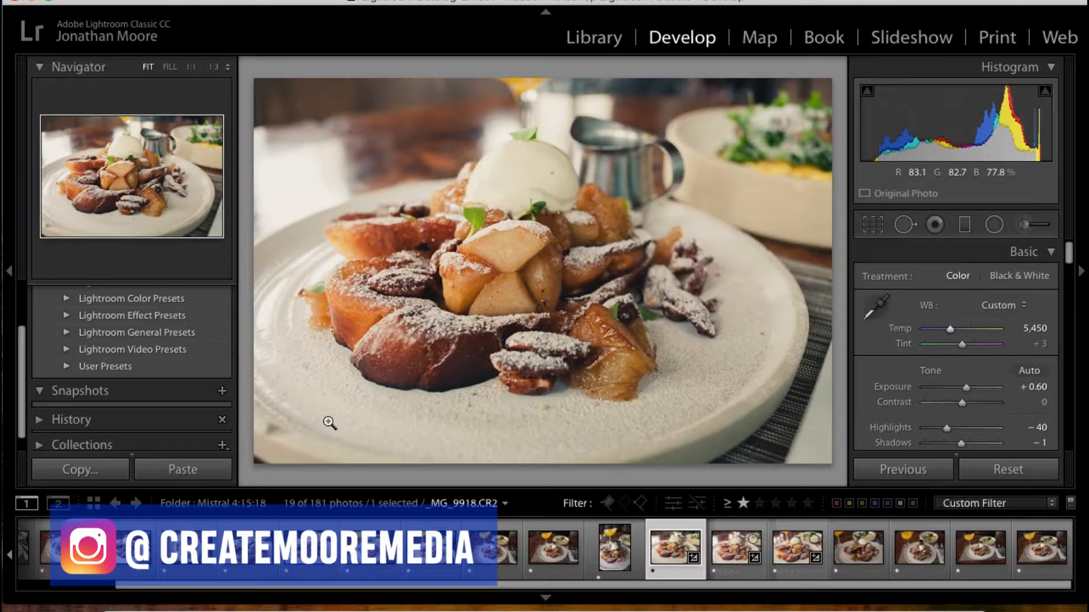
pyautogui.press('y')
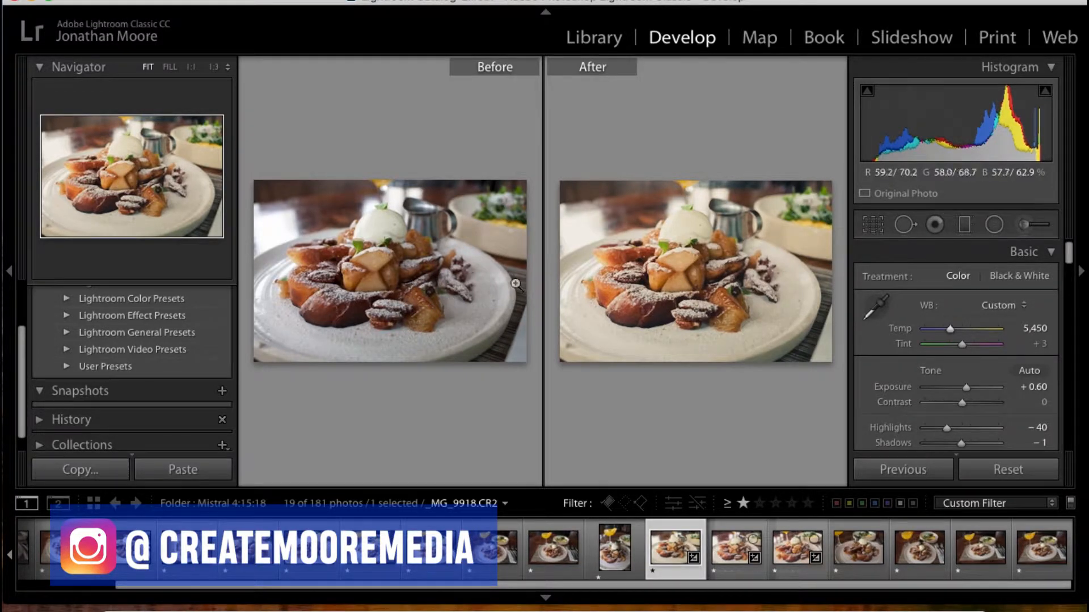
pyautogui.press('d')
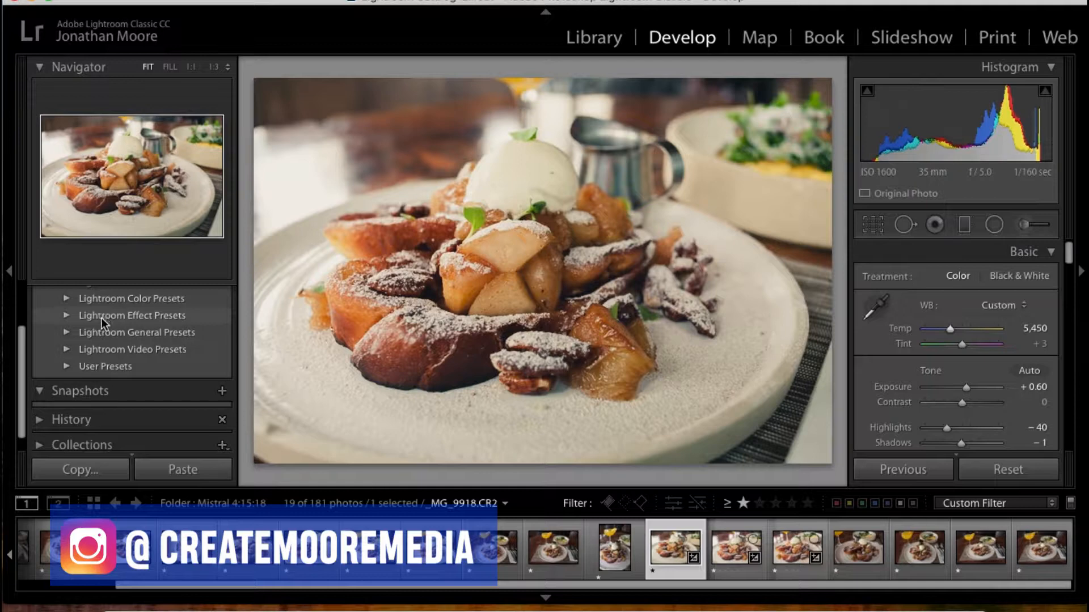
# Save the current develop settings as a new preset named Apple Brunch in the User Presets folder
pyautogui.scroll(2, 118, 360)
pyautogui.scroll(2, 118, 360)
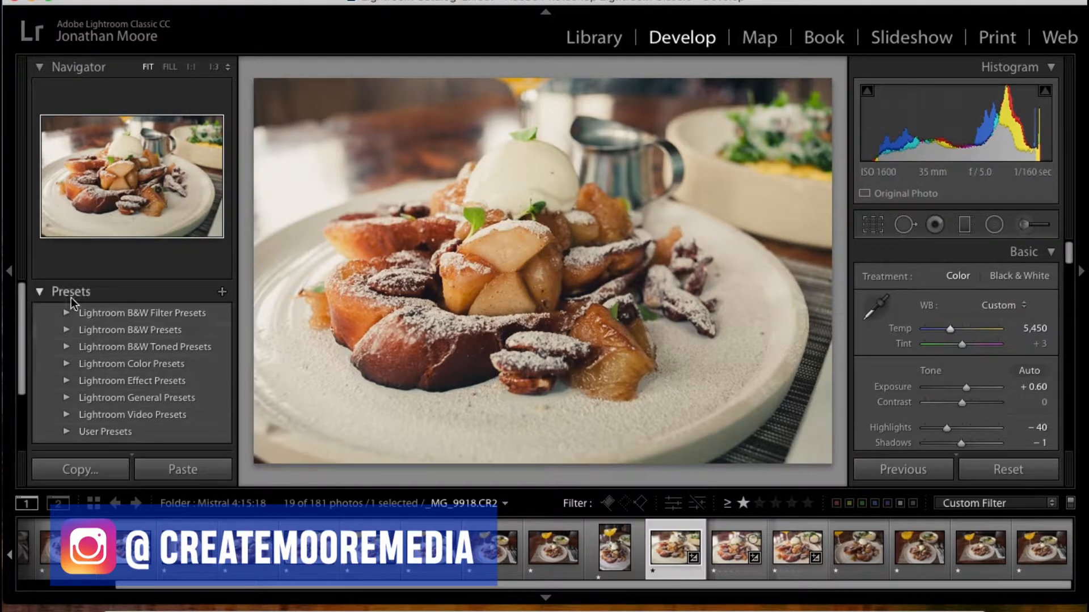
pyautogui.click(217, 293)
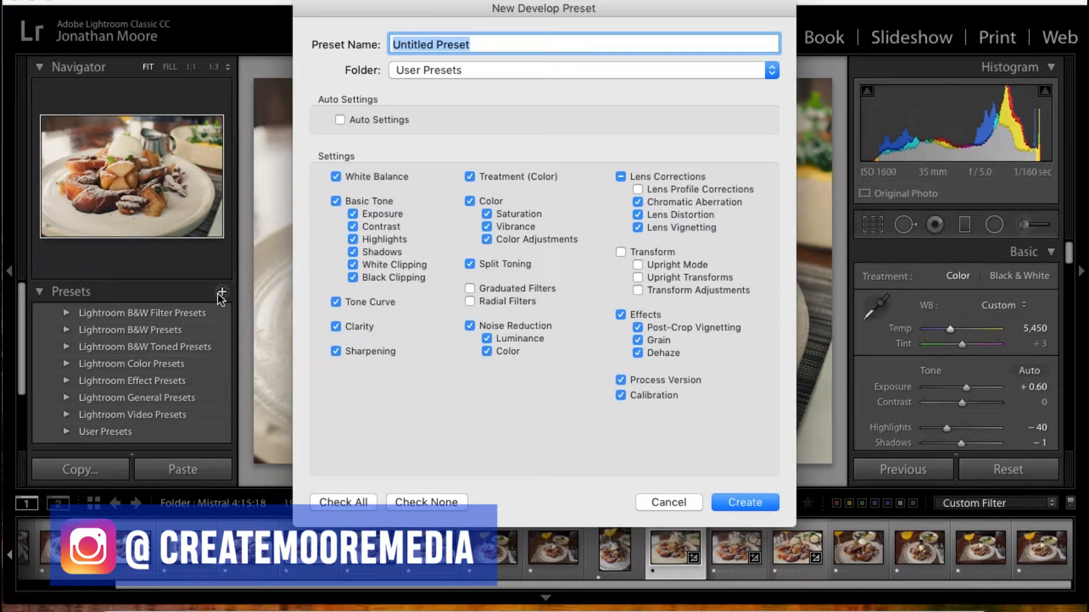
pyautogui.write('A')
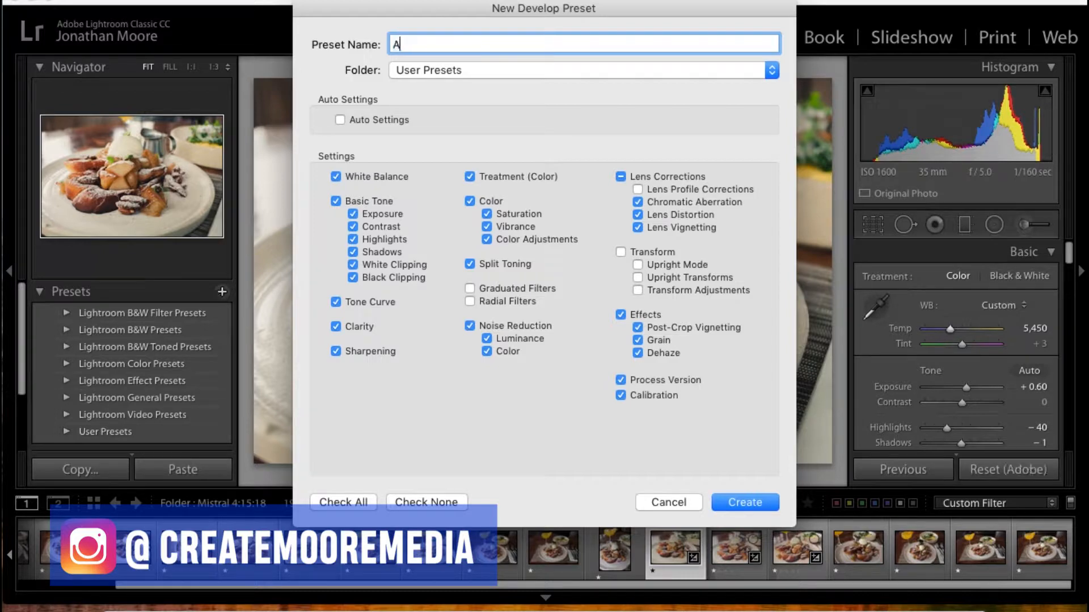
pyautogui.write('Apple Brunch')
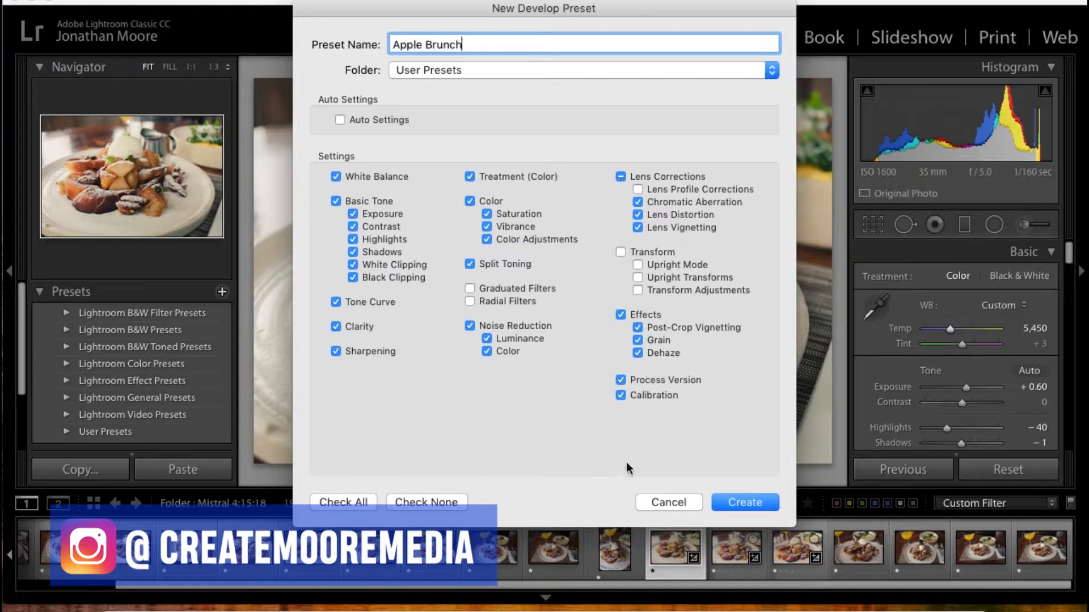
pyautogui.click(728, 503)
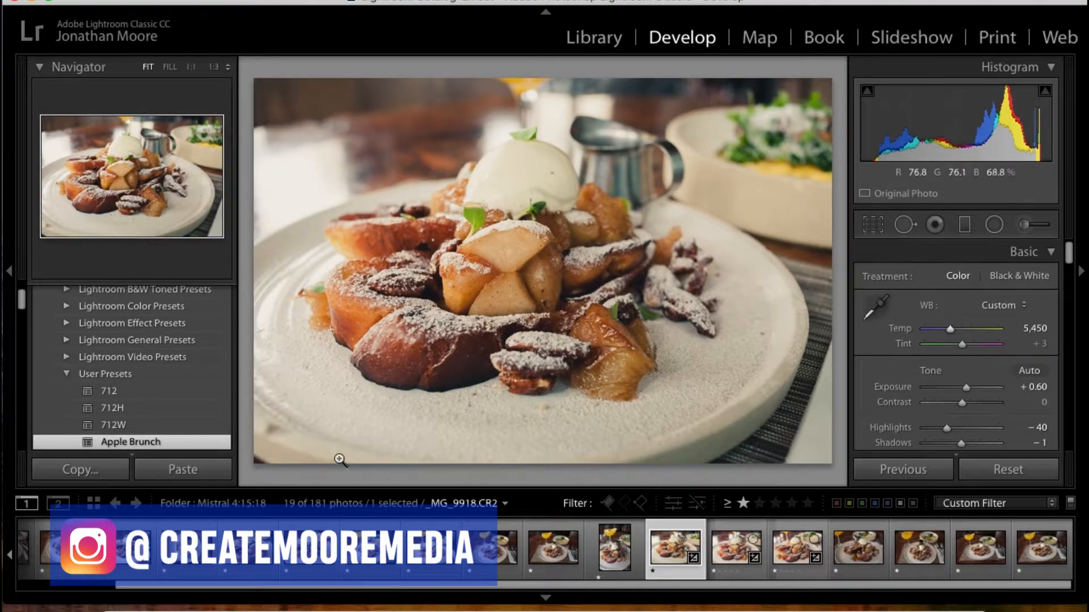
# Apply the Apple Brunch preset to the wide table shot with the forks and to the close-up _MG_9929.CR2
pyautogui.click(542, 552)
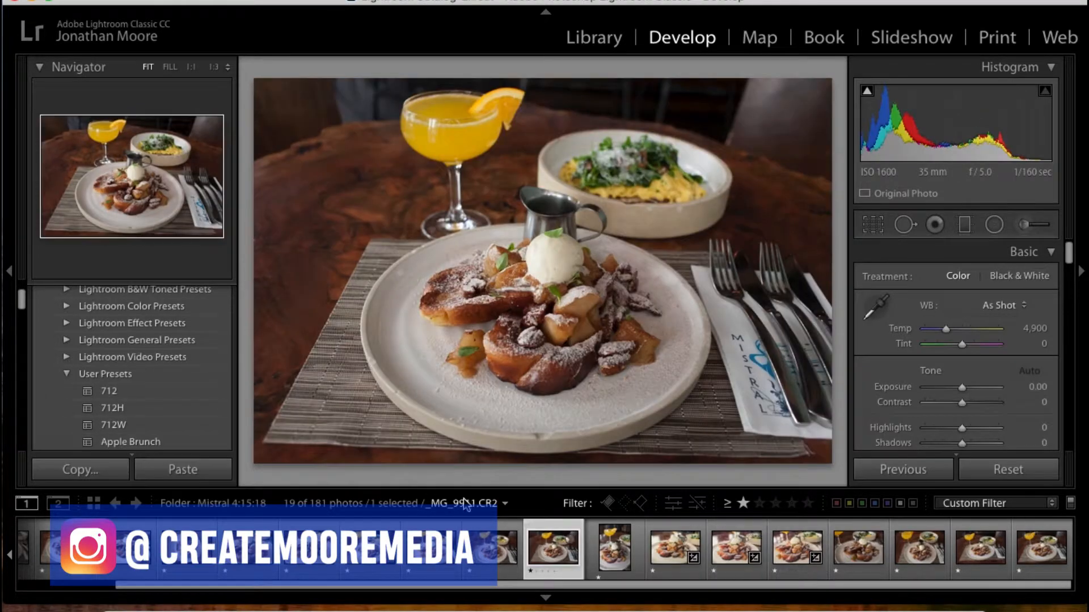
pyautogui.click(151, 443)
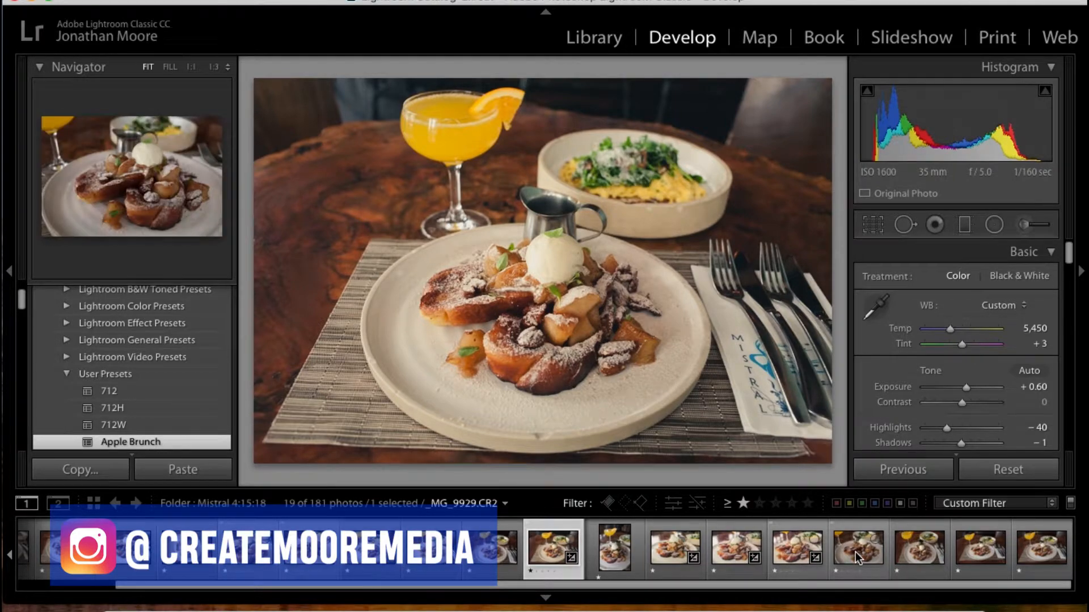
pyautogui.click(838, 547)
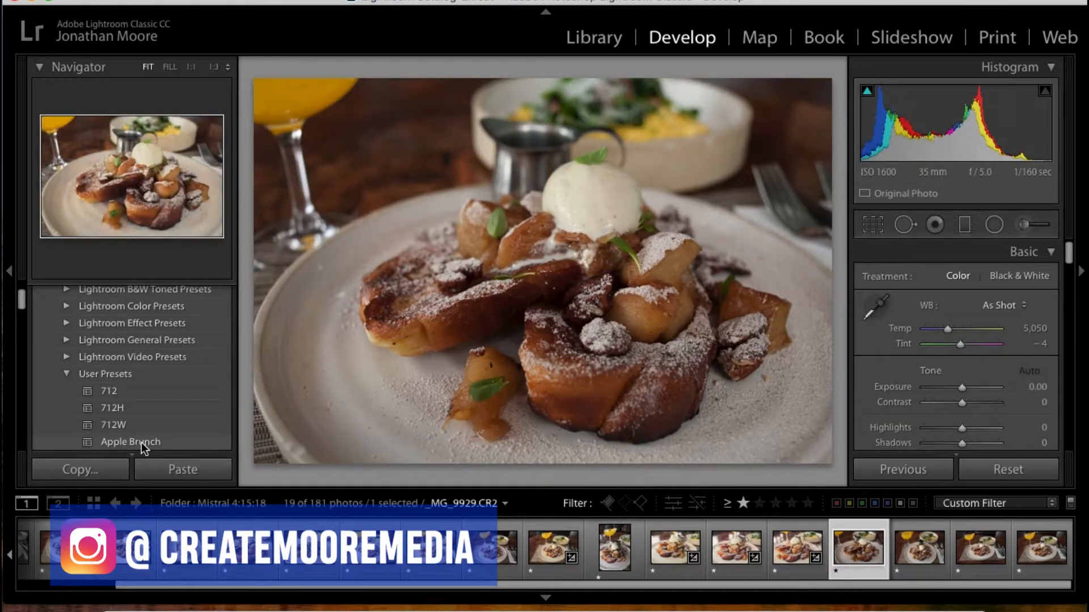
pyautogui.click(146, 443)
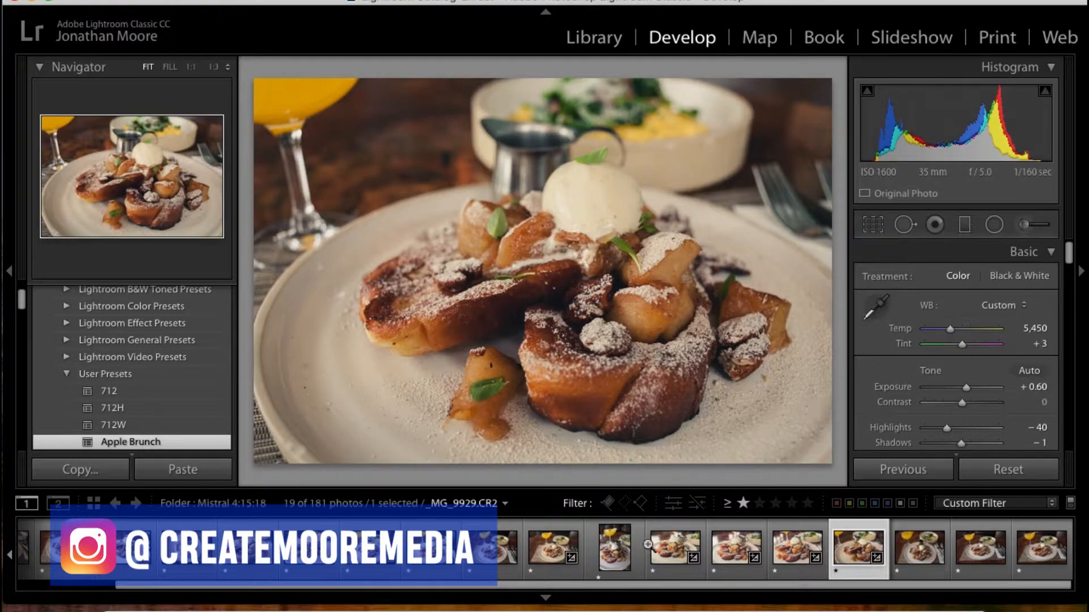
# Apply the Apple Brunch preset to _MG_9909.CR2 and raise its exposure to +0.75
pyautogui.click(432, 548)
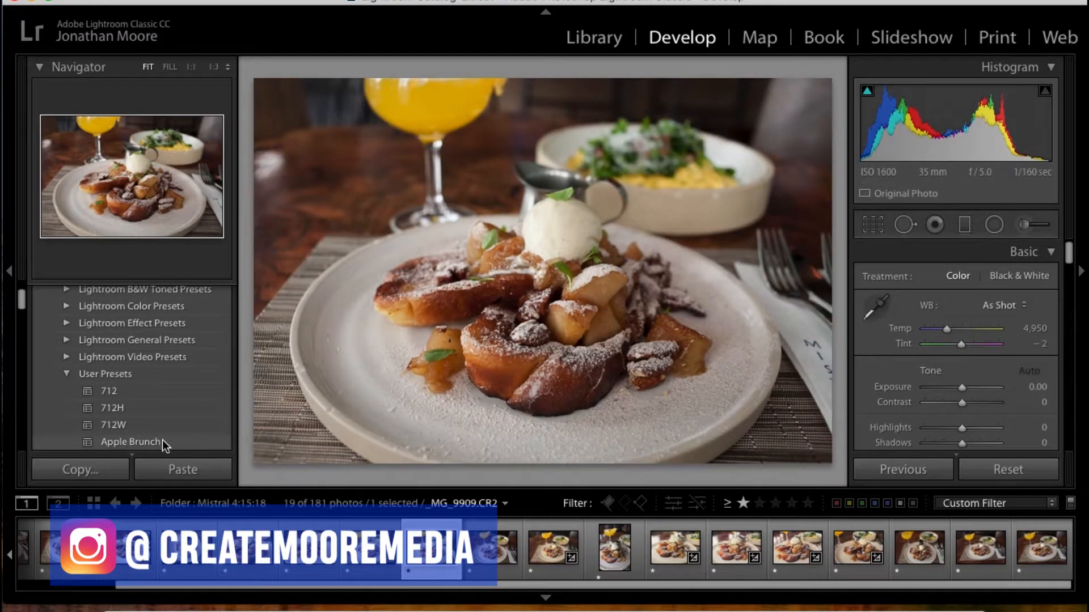
pyautogui.click(162, 442)
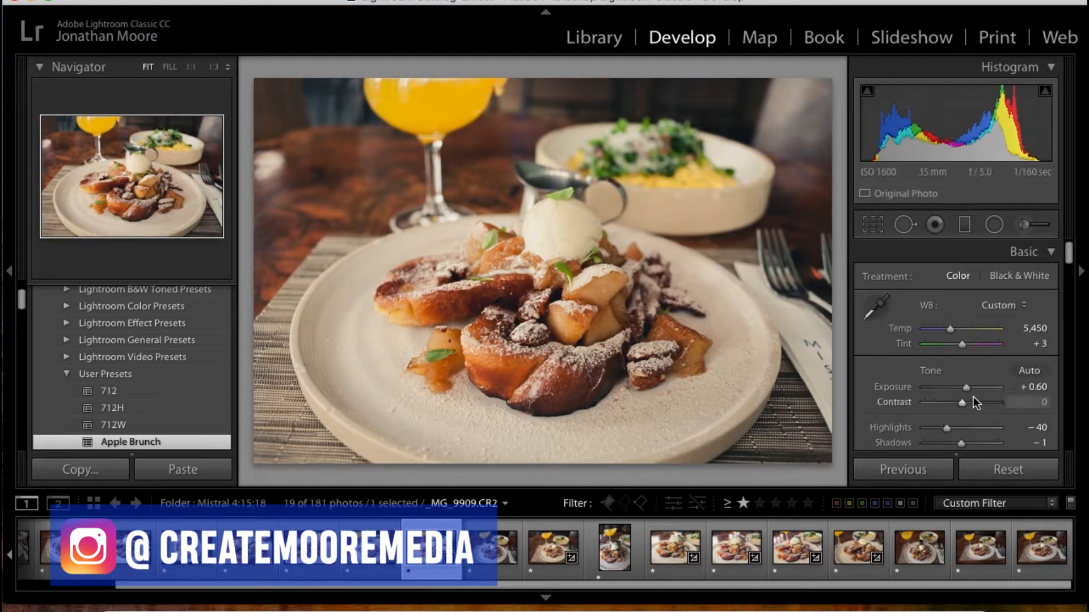
pyautogui.moveTo(966, 387); pyautogui.dragTo(967, 387)
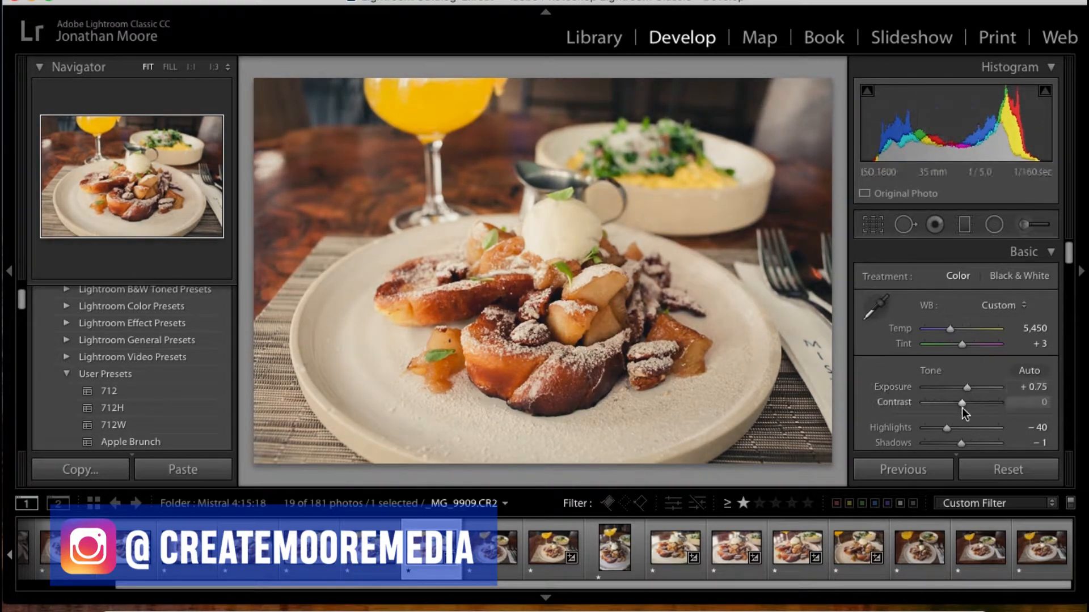
pyautogui.moveTo(948, 427)
pyautogui.mouseDown()
pyautogui.moveTo(958, 432)
pyautogui.moveTo(948, 431)
pyautogui.mouseUp()
pyautogui.scroll(-2, 978, 403)
# Apply the Apple Brunch preset to _MG_9908.CR2 and _MG_9907.CR2, raising the exposure of _MG_9907.CR2 to +0.90
pyautogui.press('Left')
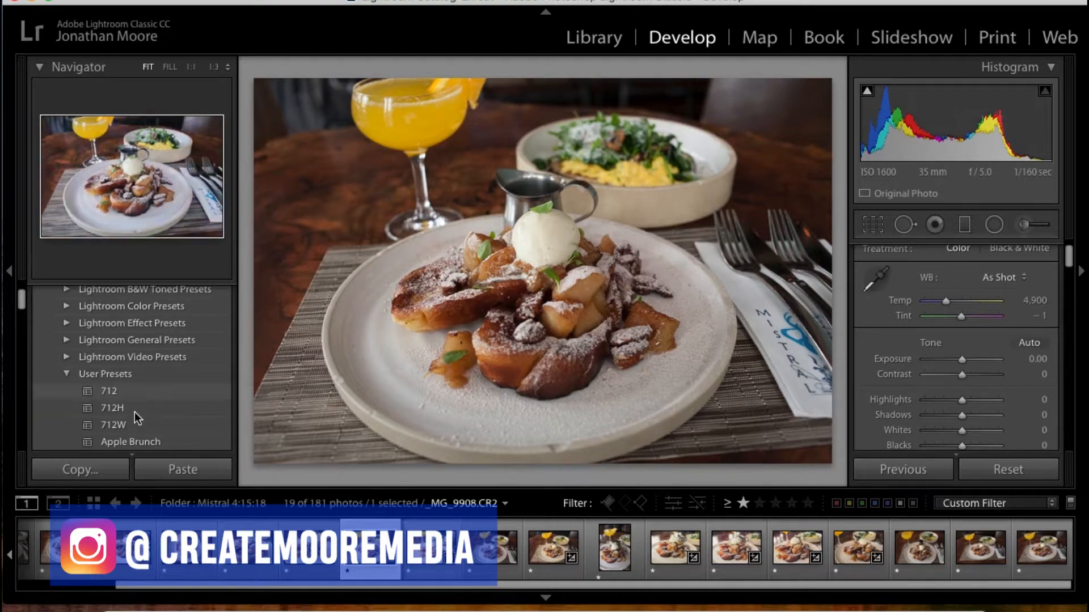
pyautogui.click(142, 442)
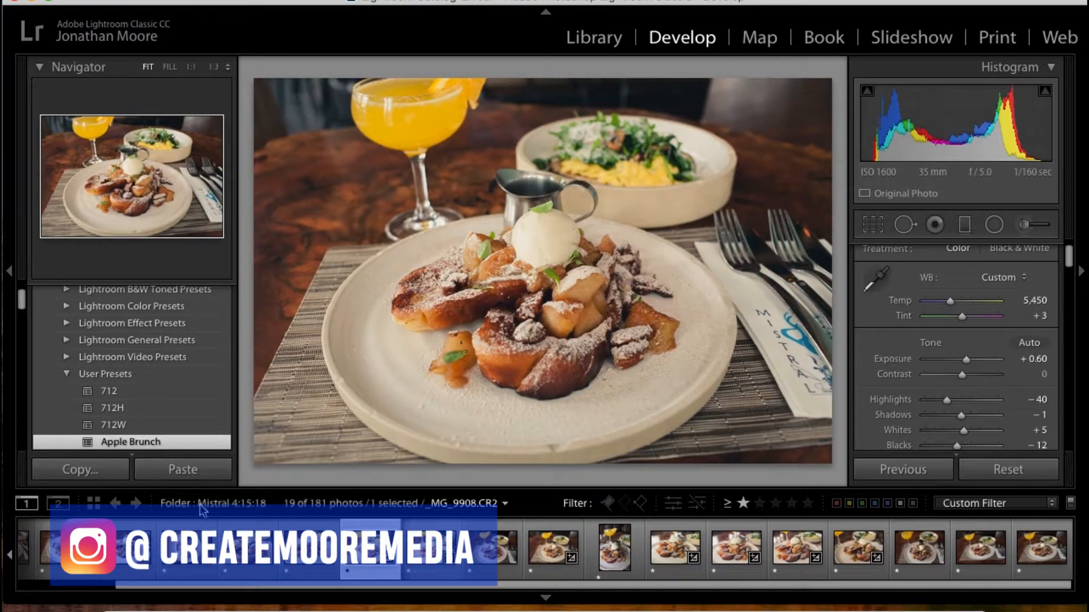
pyautogui.press('Left')
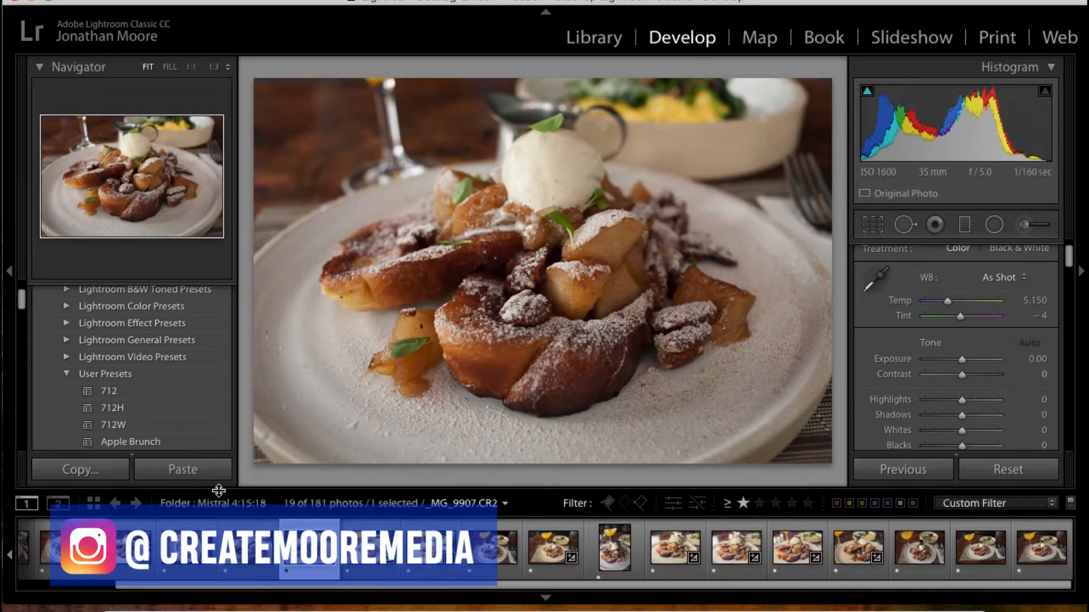
pyautogui.click(140, 444)
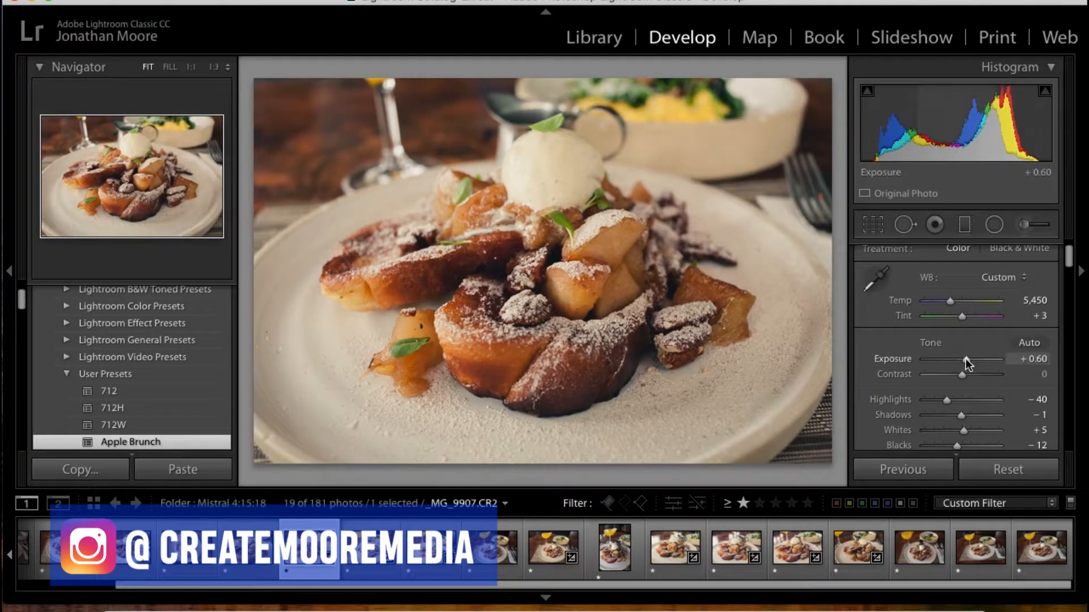
pyautogui.scroll(3, 967, 359)
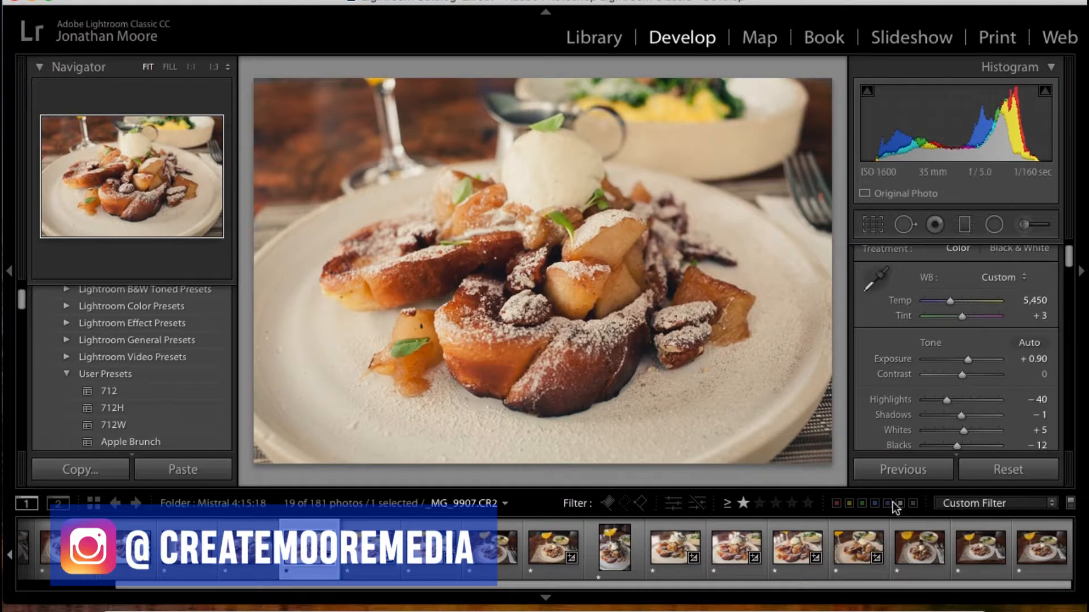
# View _MG_9919.CR2 for comparison, return to _MG_9918.CR2 and collapse the User Presets folder
pyautogui.click(725, 555)
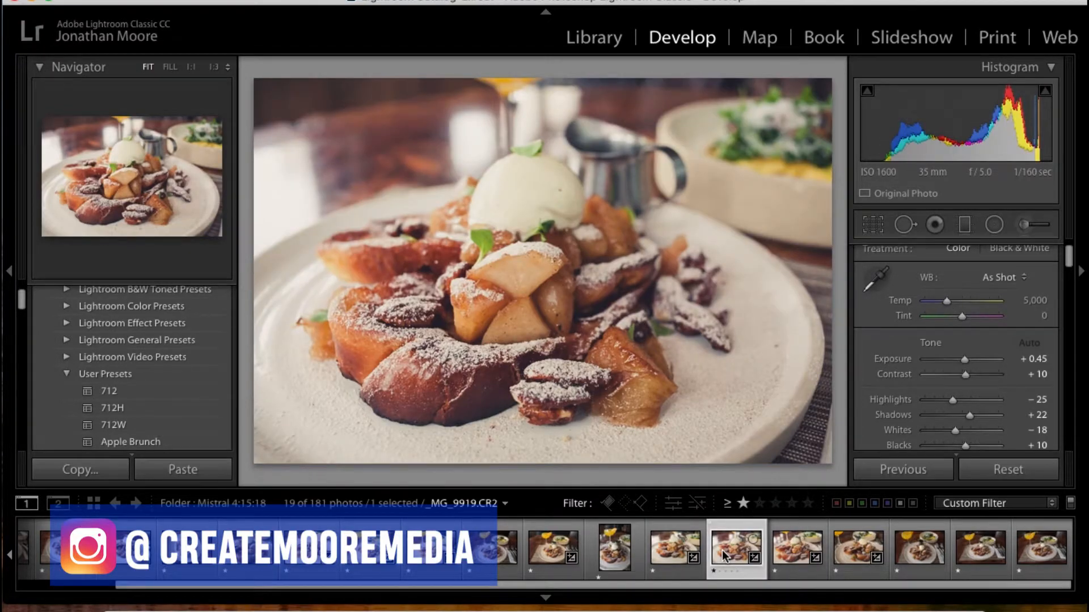
pyautogui.press('Left')
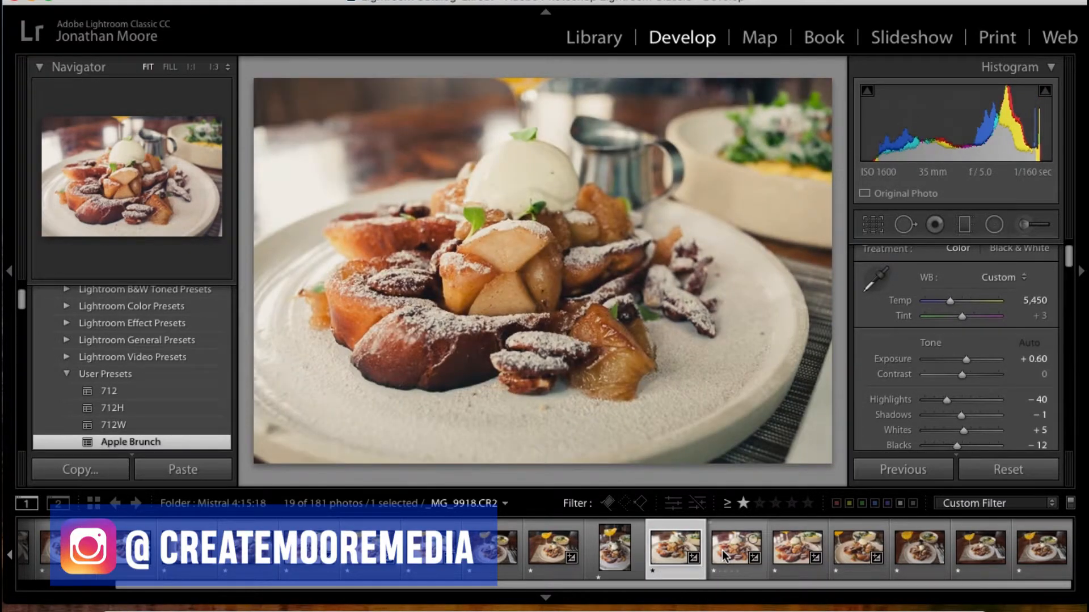
pyautogui.click(64, 374)
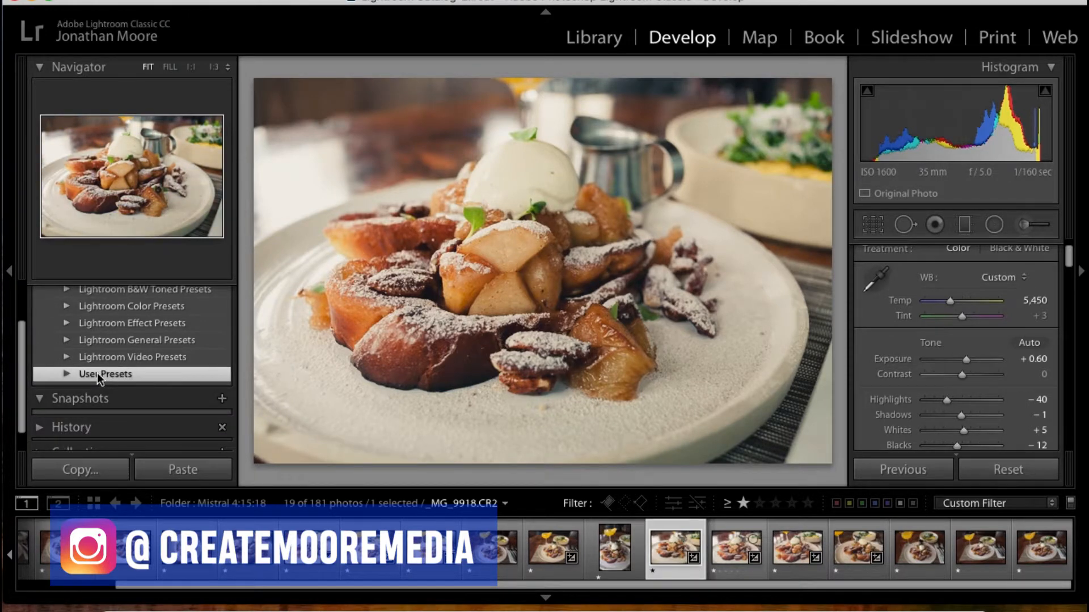
# Expand the User Presets folder to list the saved presets
pyautogui.click(63, 374)
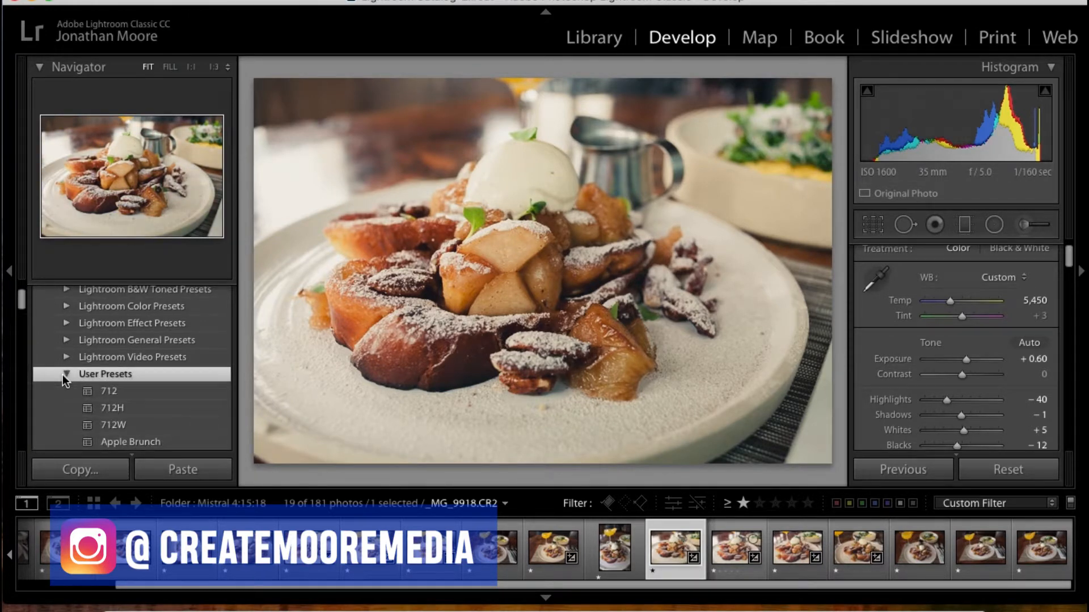
pyautogui.rightClick(112, 402)
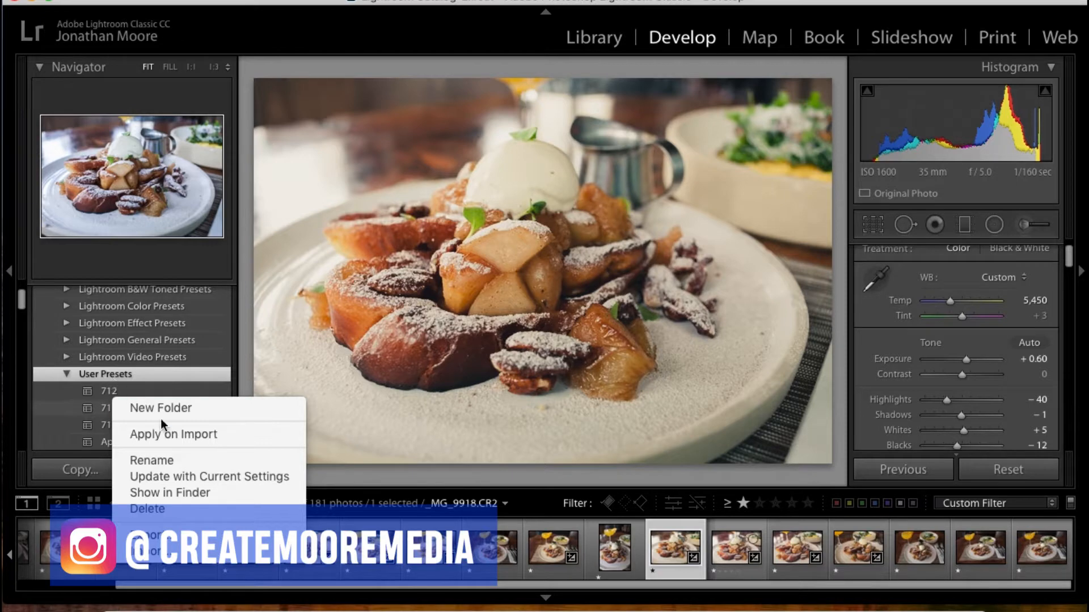
pyautogui.click(173, 536)
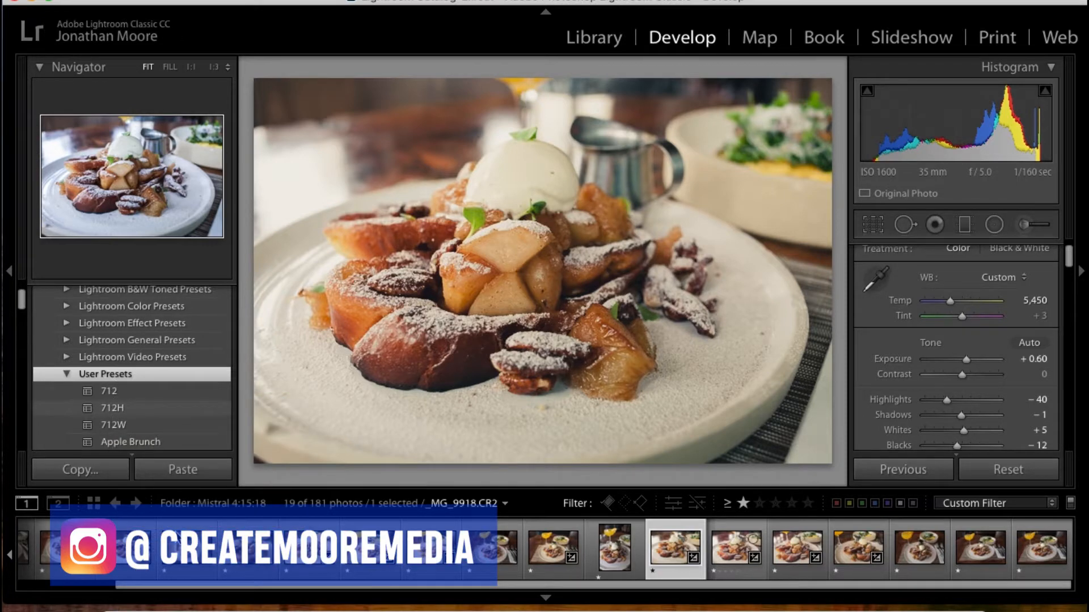
pyautogui.click(580, 233)
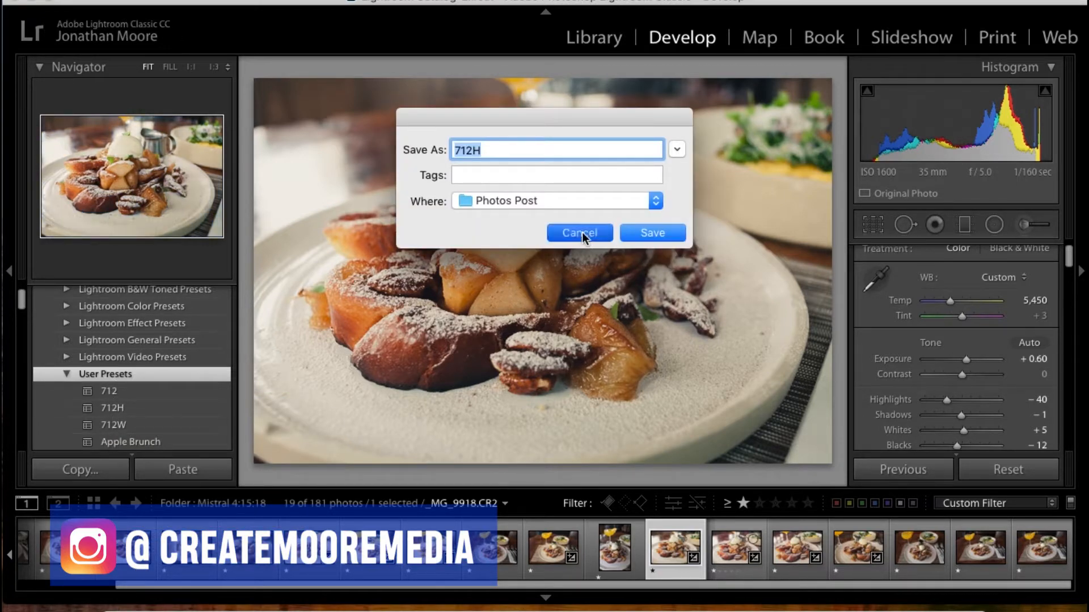
# Export the Apple Brunch preset to the Desktop, check the exported Apple Brunch.lrtemplate file there and return to Lightroom
pyautogui.scroll(-2, 151, 413)
pyautogui.click(152, 411)
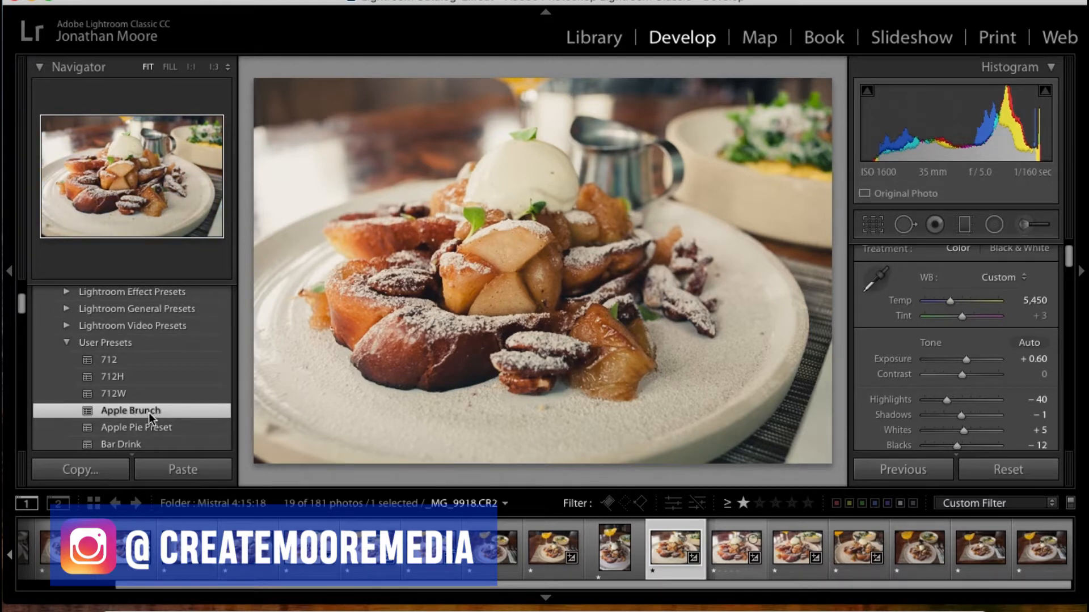
pyautogui.rightClick(148, 412)
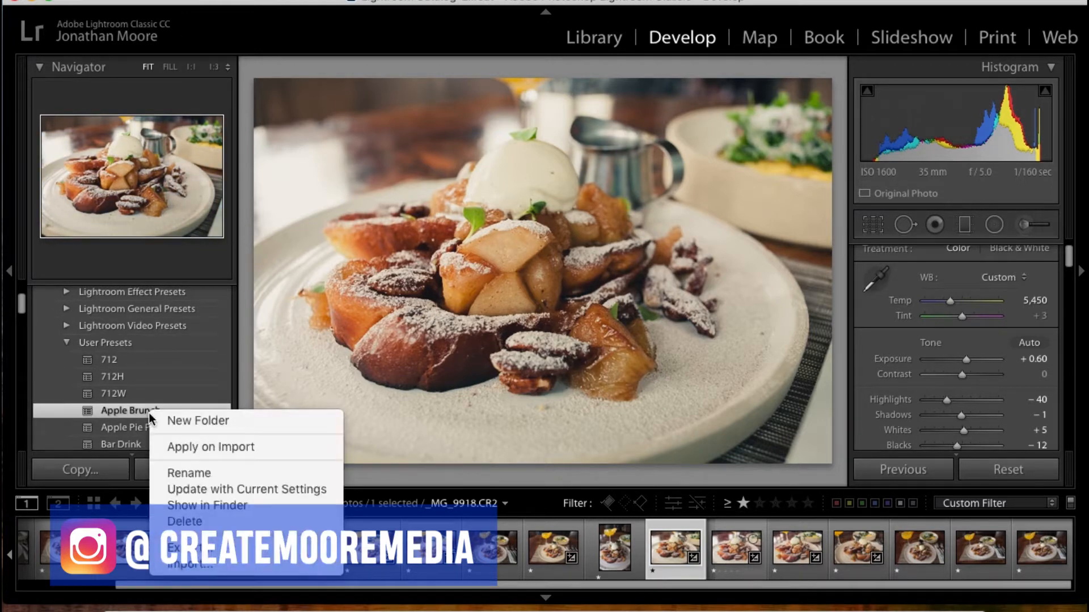
pyautogui.click(187, 548)
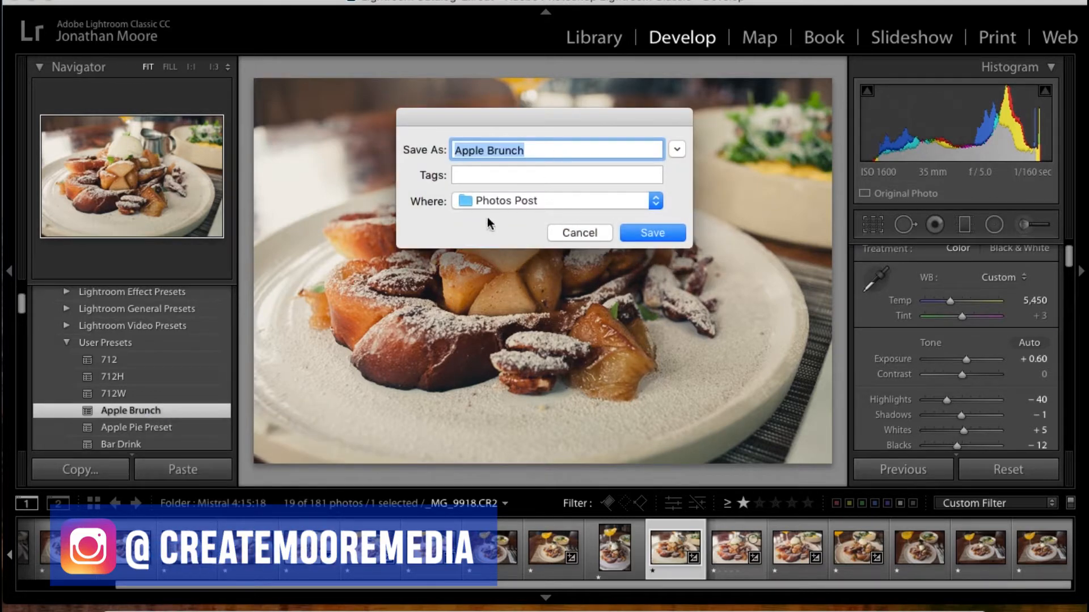
pyautogui.click(519, 200)
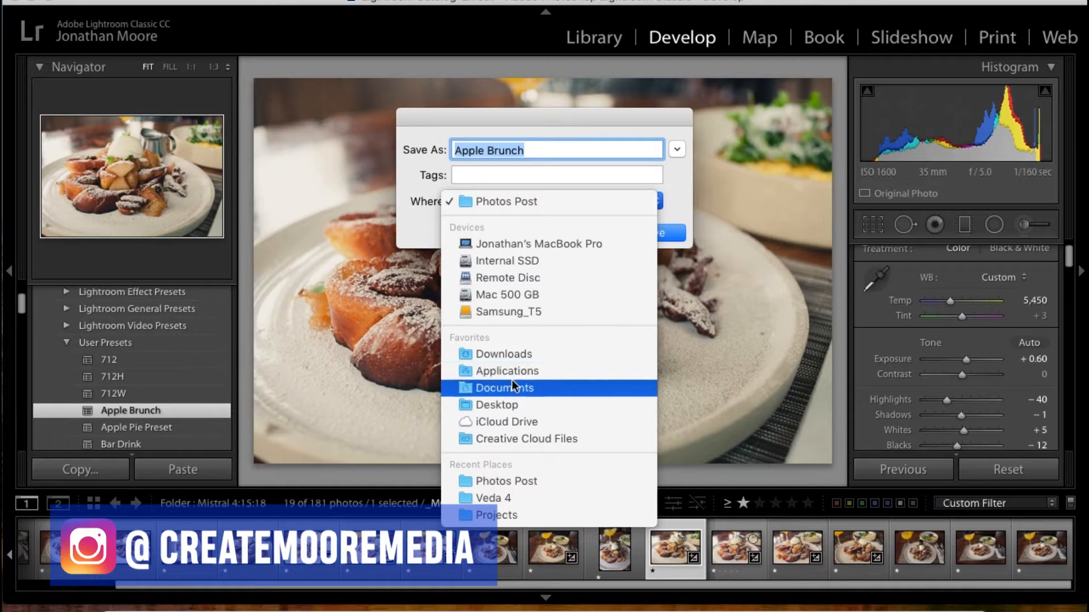
pyautogui.click(509, 403)
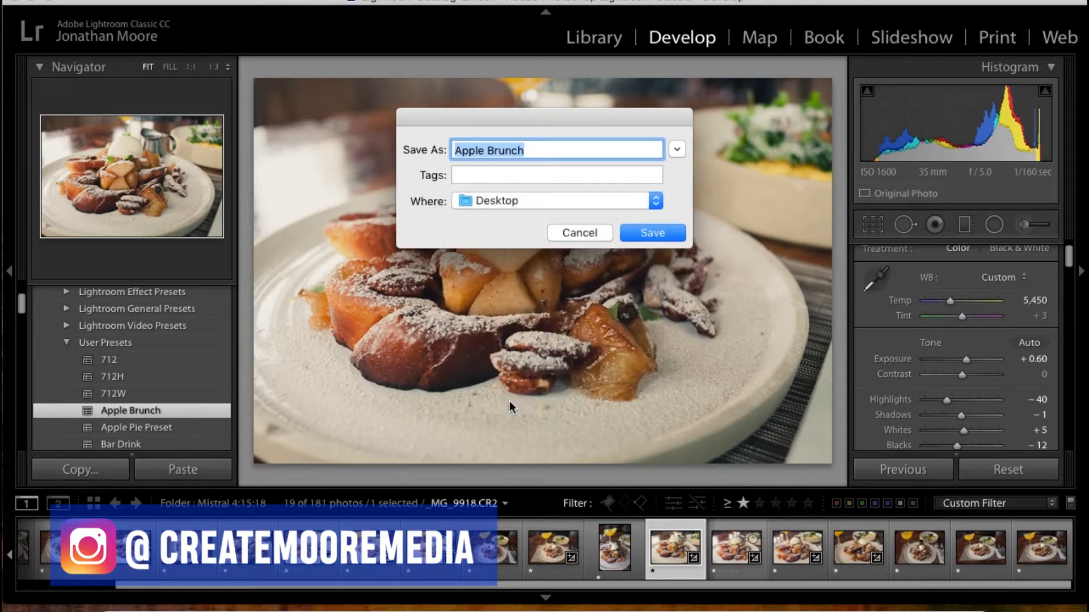
pyautogui.click(633, 228)
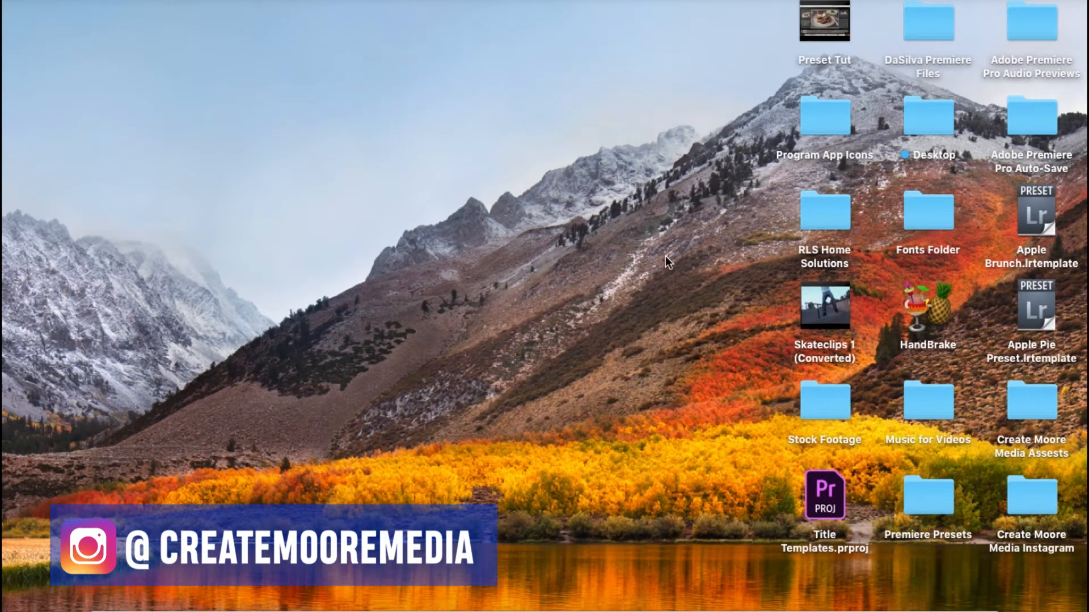
pyautogui.moveTo(1037, 224)
pyautogui.mouseDown()
pyautogui.moveTo(431, 227)
pyautogui.moveTo(1049, 227)
pyautogui.mouseUp()
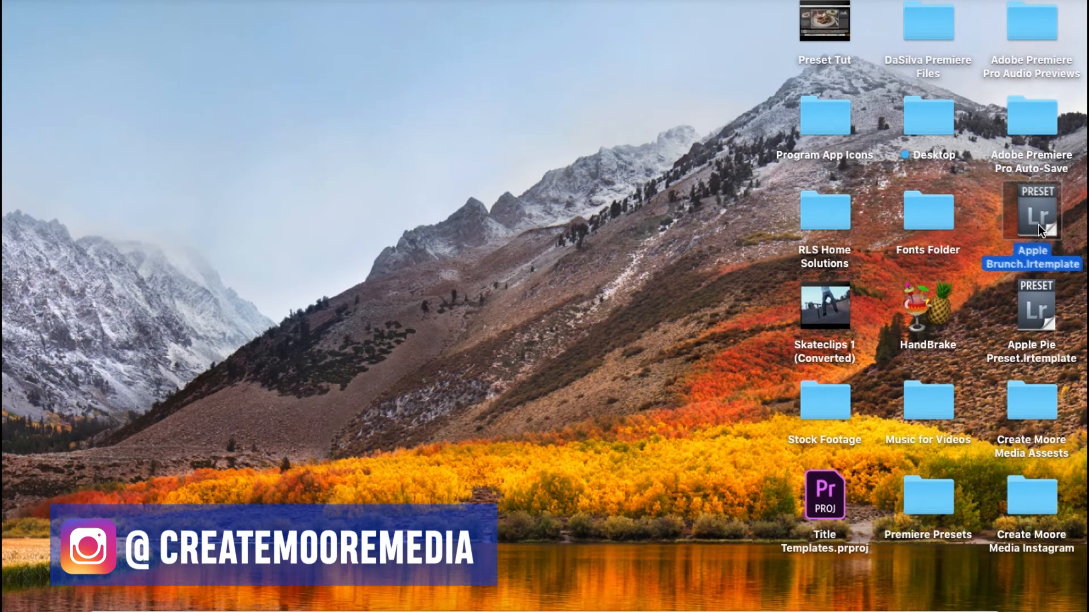
pyautogui.click(964, 596)
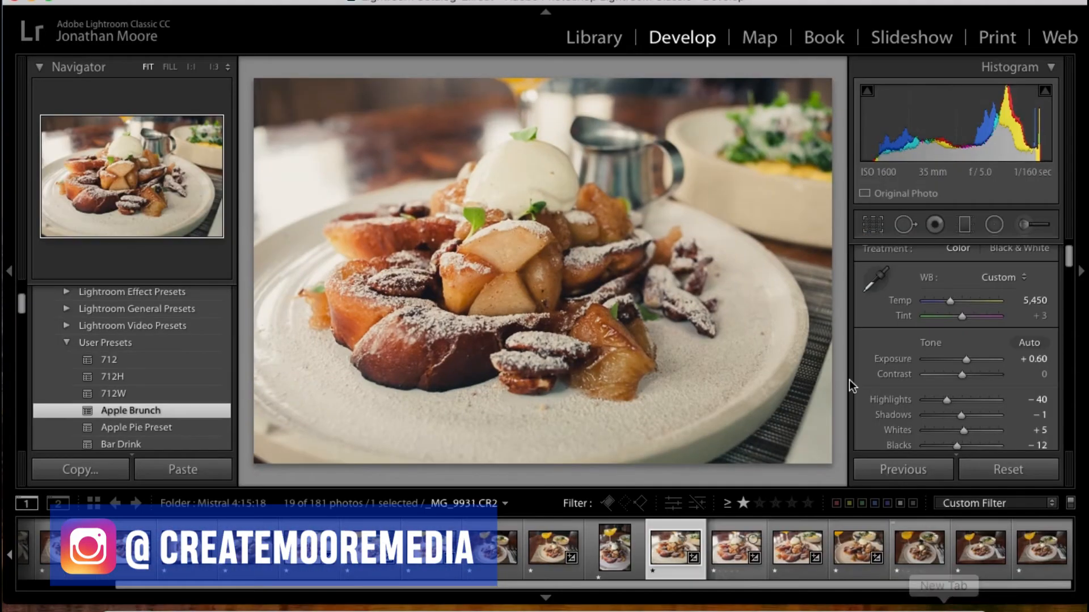
# Import the Apple Brunch.lrtemplate file from the Desktop into the User Presets folder
pyautogui.click(66, 344)
pyautogui.click(66, 353)
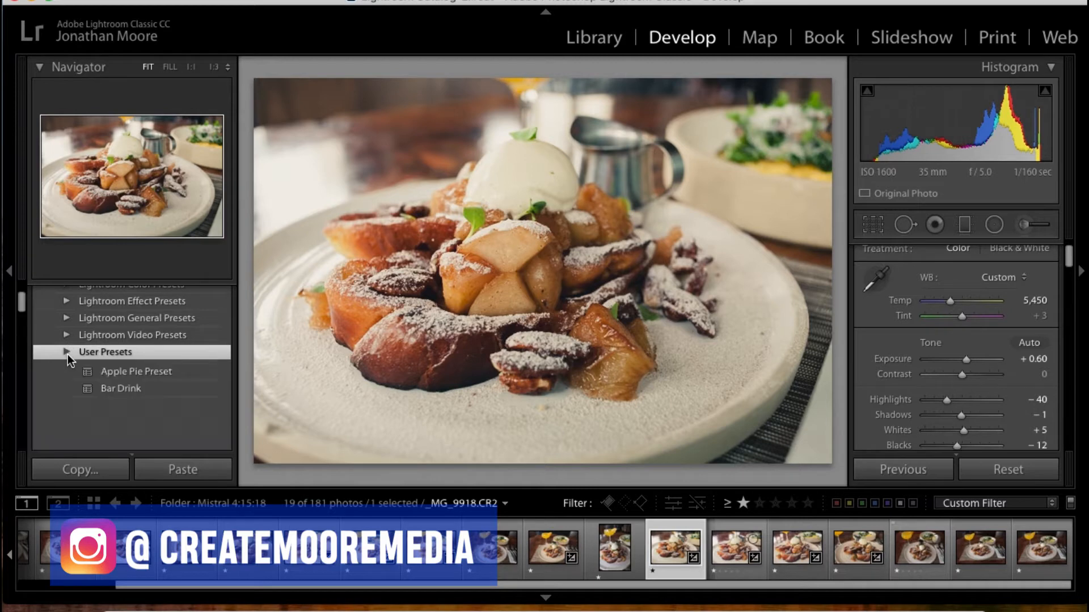
pyautogui.rightClick(108, 351)
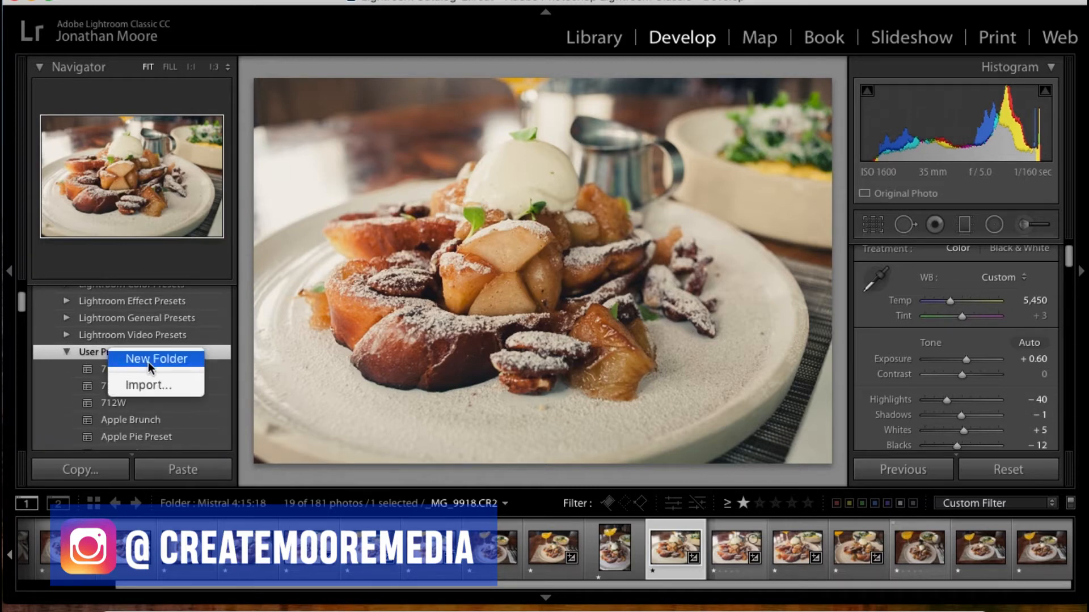
pyautogui.click(148, 386)
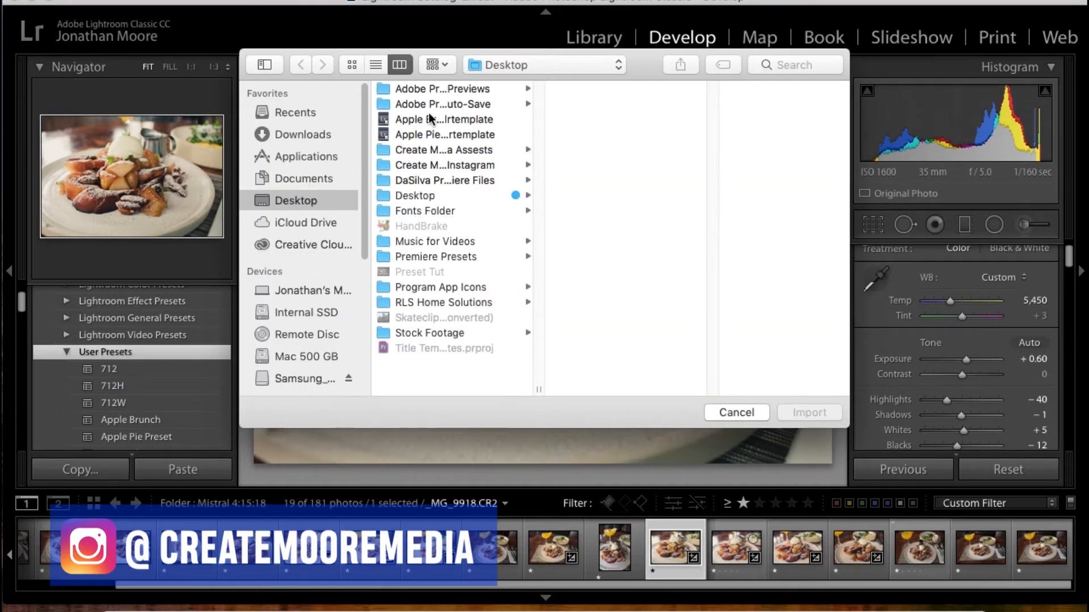
pyautogui.click(431, 119)
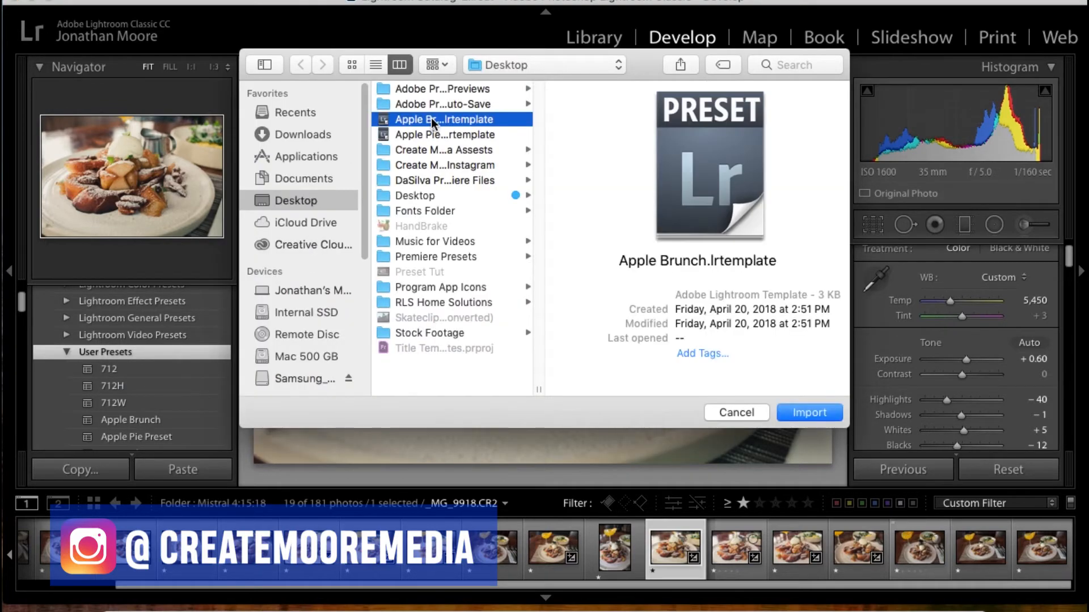
pyautogui.click(795, 412)
# Compare the Apple Brunch preset with its imported copy Apple Brunch 2 on _MG_9918.CR2, ending on Apple Brunch
pyautogui.click(151, 421)
pyautogui.click(155, 438)
pyautogui.click(151, 423)
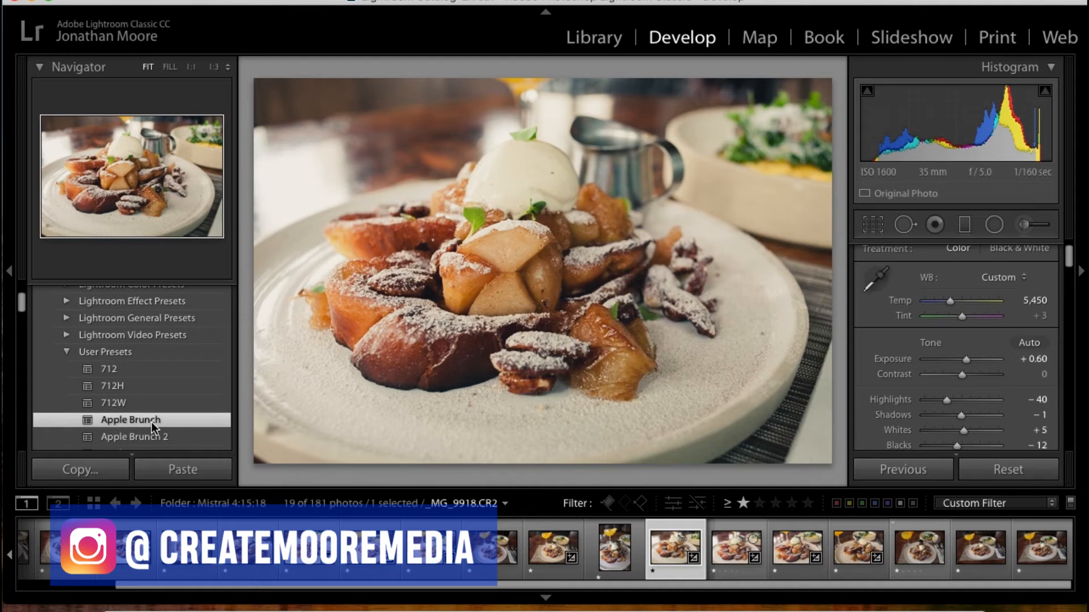